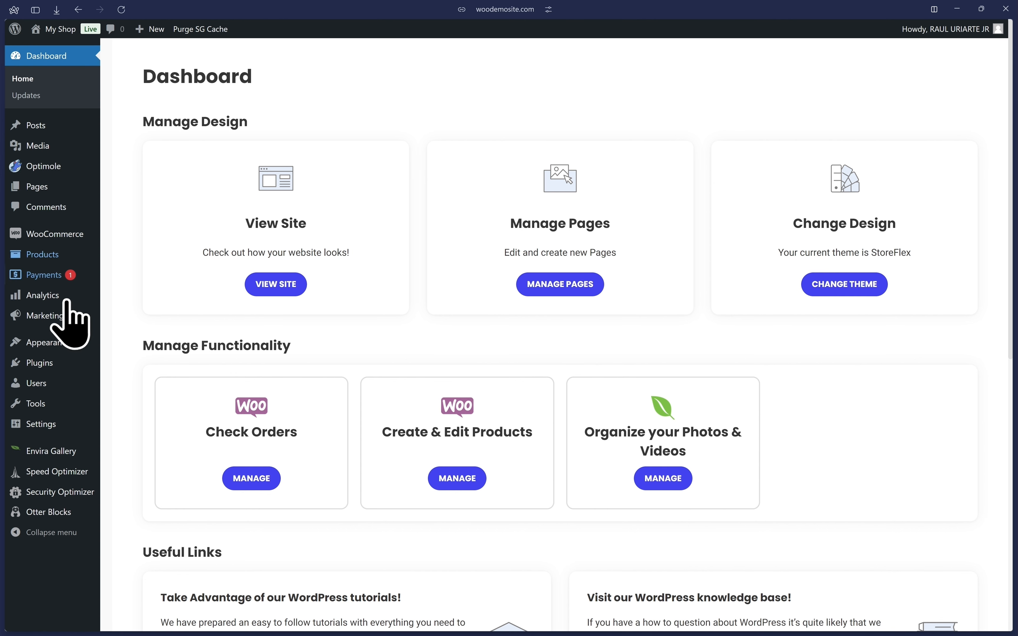
View the PayPal Payments extension page on the WooCommerce marketplace, and return to the store's WordPress dashboard.
mouse_move(42, 363)
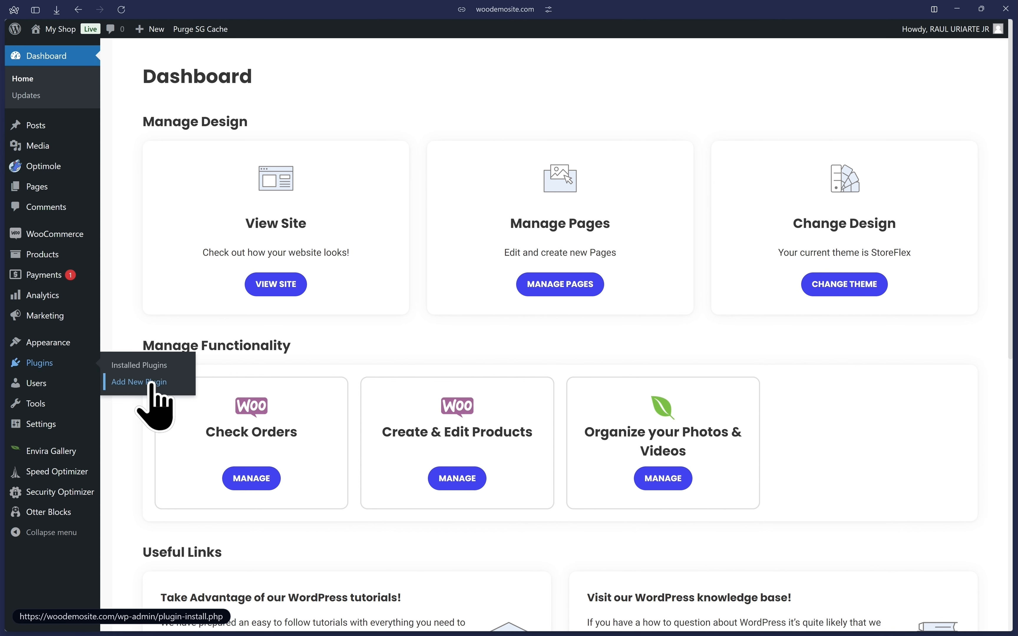
mouse_move(3, 185)
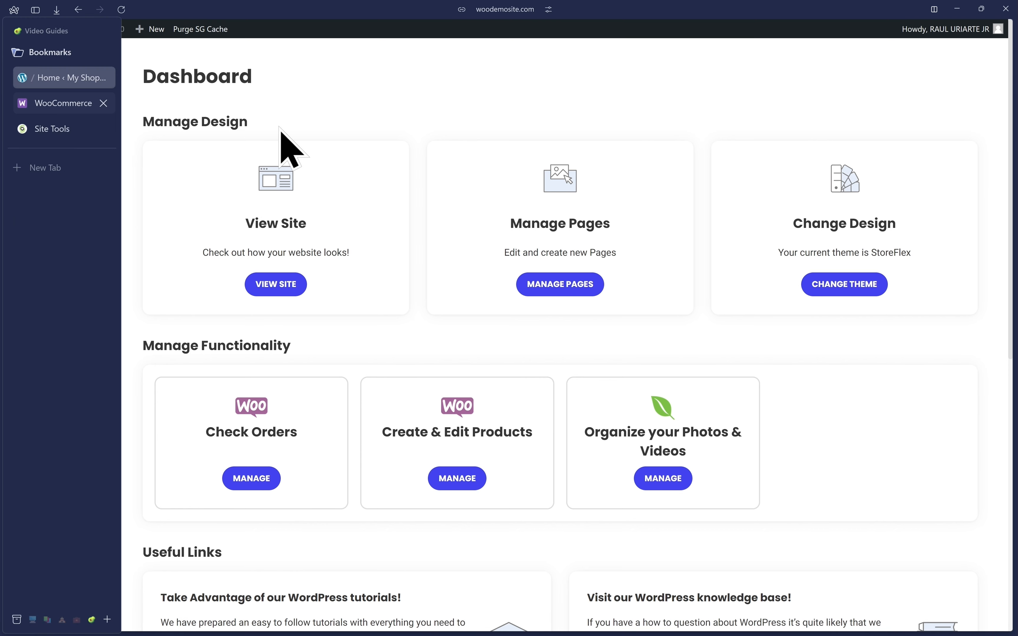
click(63, 103)
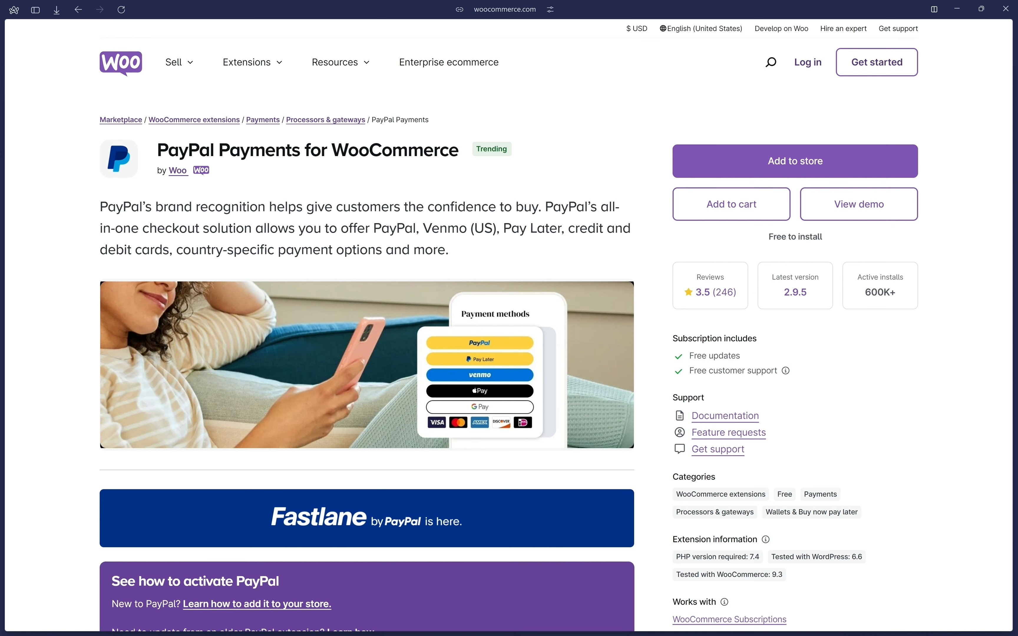
mouse_move(2, 227)
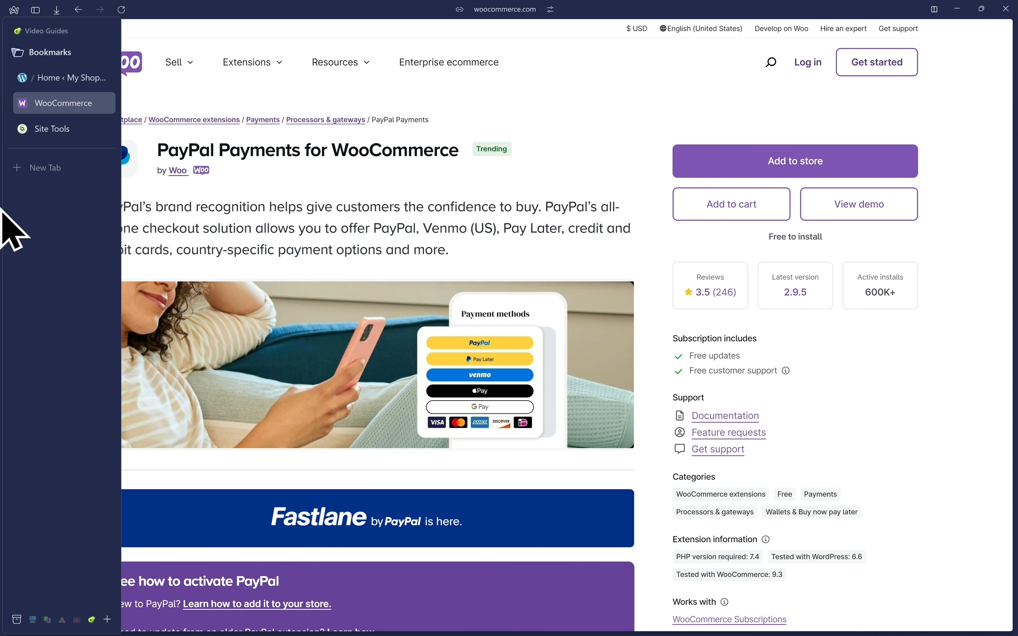
click(72, 78)
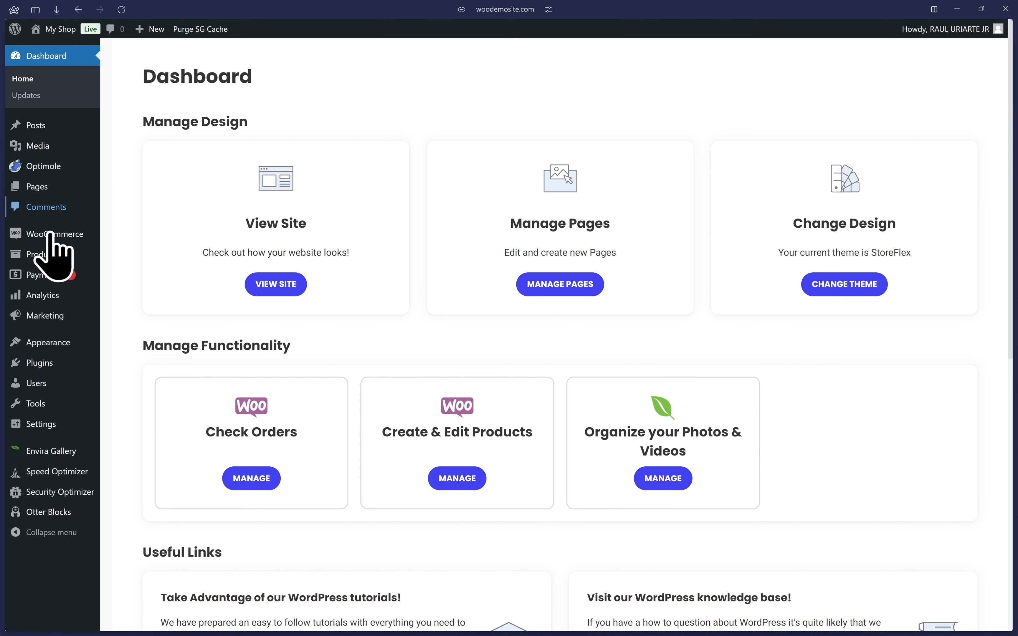
Open the WooCommerce payment methods settings and start the setup of the PayPal method.
mouse_move(44, 242)
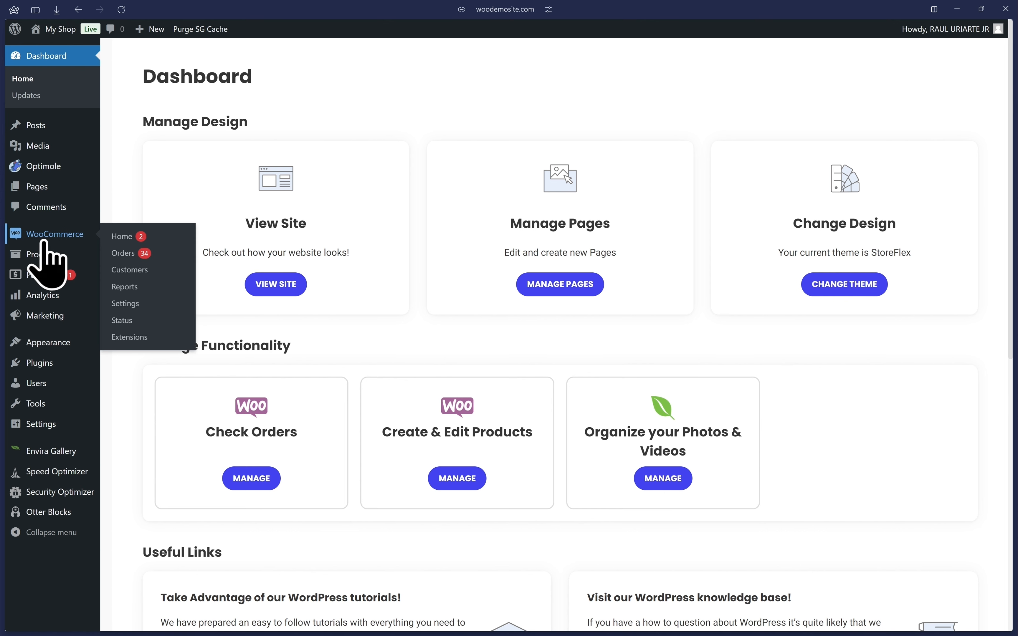
click(147, 304)
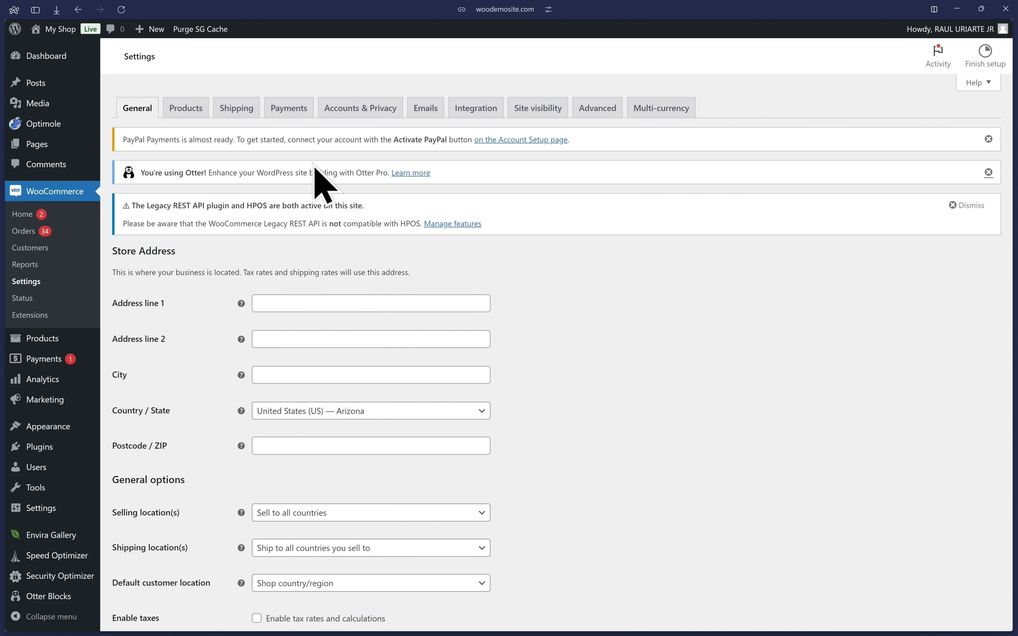
click(287, 110)
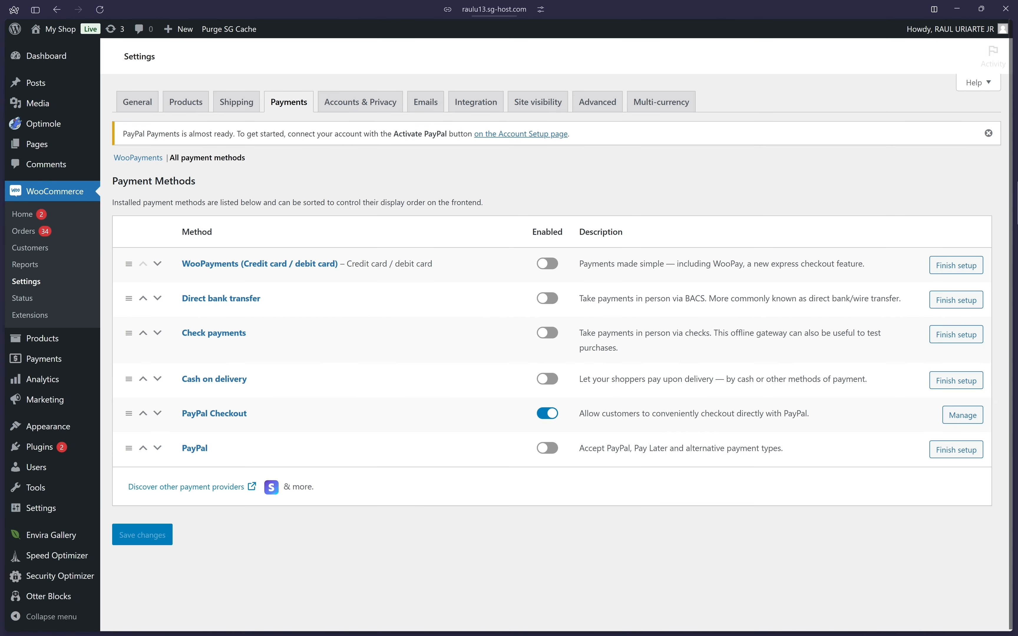
scroll(437, 238, down, 4)
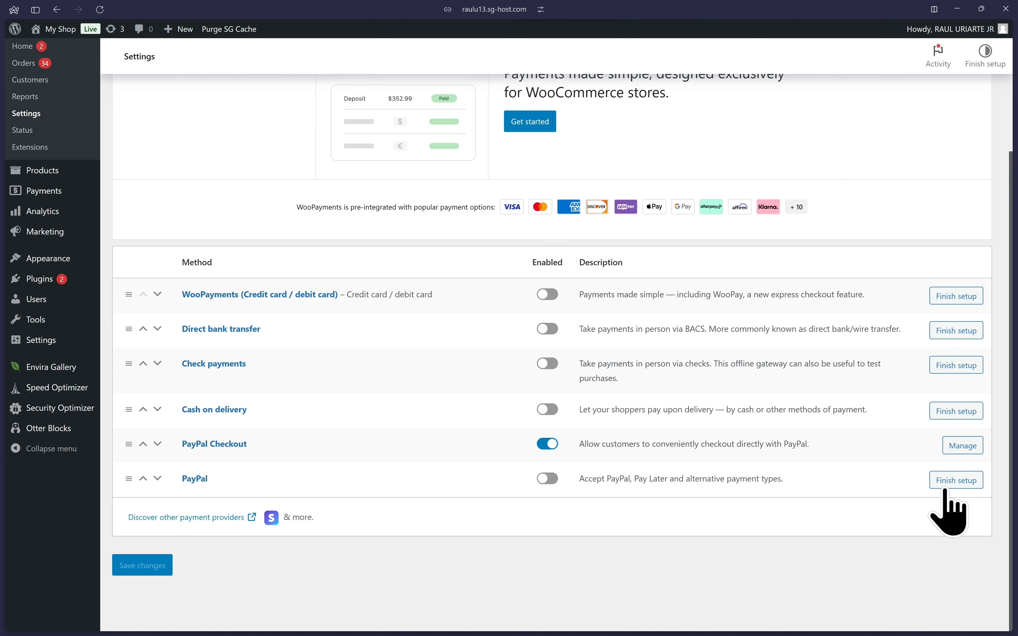
click(952, 482)
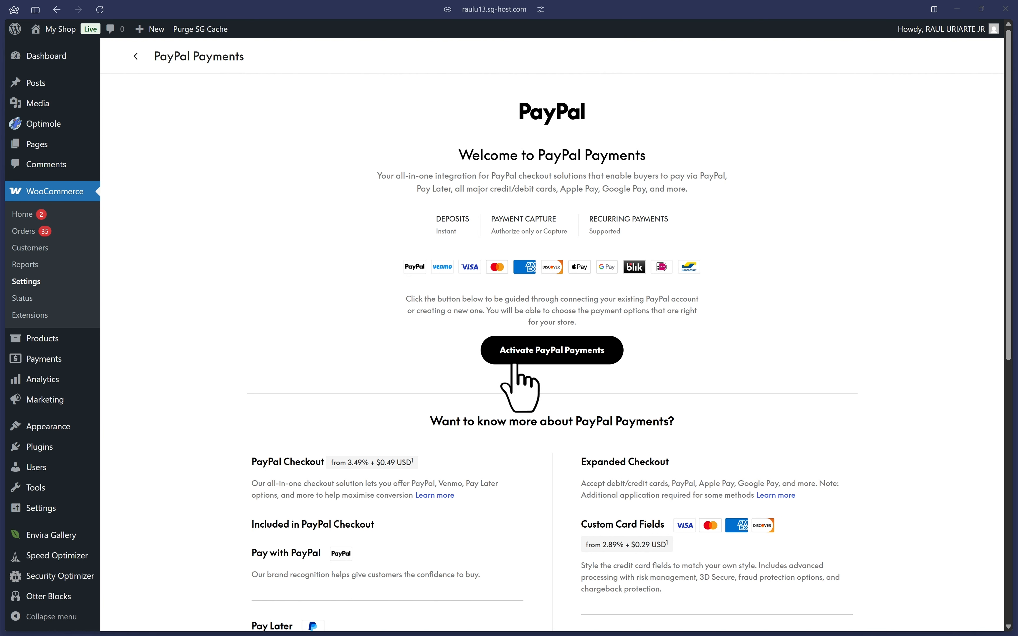
Activate PayPal Payments, choosing the Business account type and Physical Goods as the products sold.
click(554, 358)
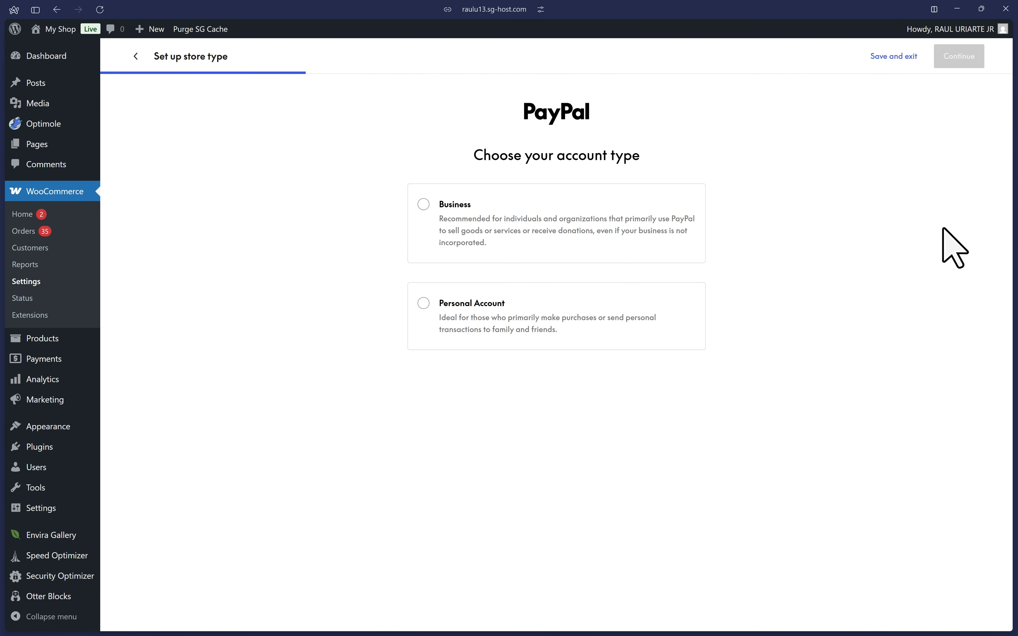
click(462, 214)
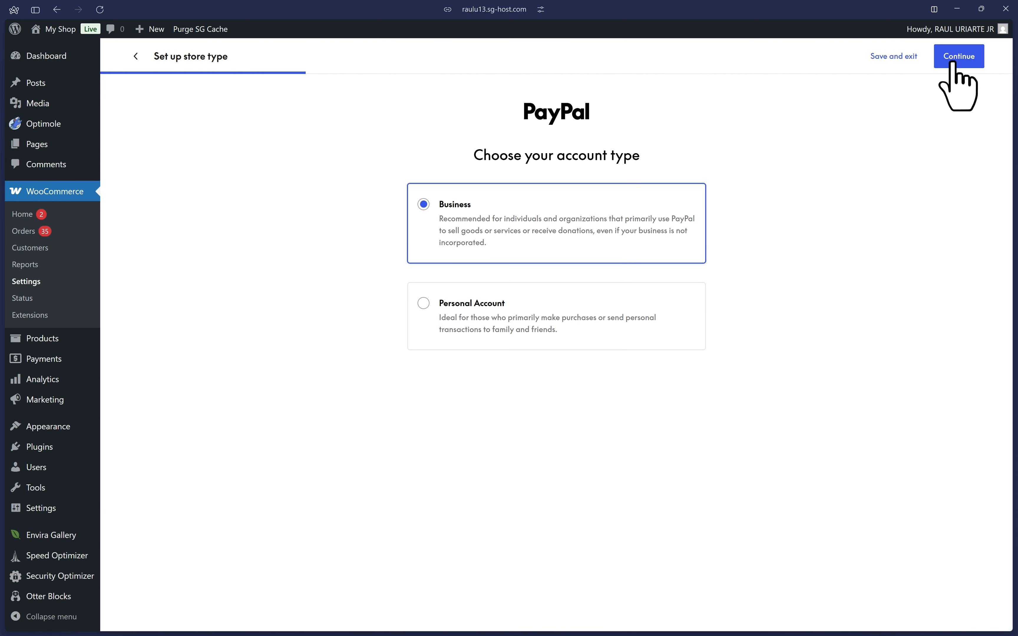
click(963, 59)
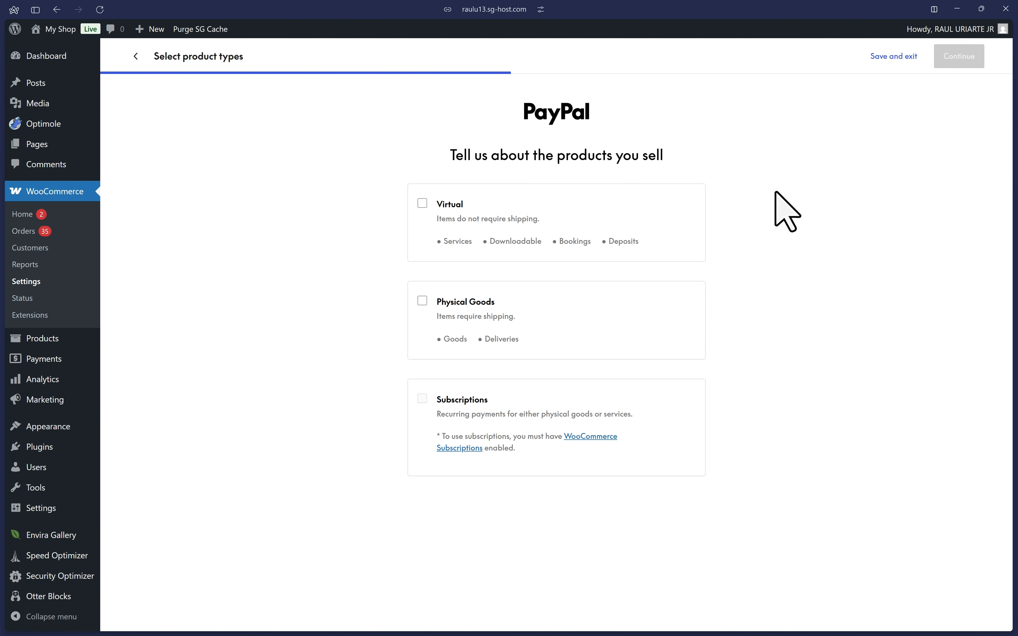
click(422, 308)
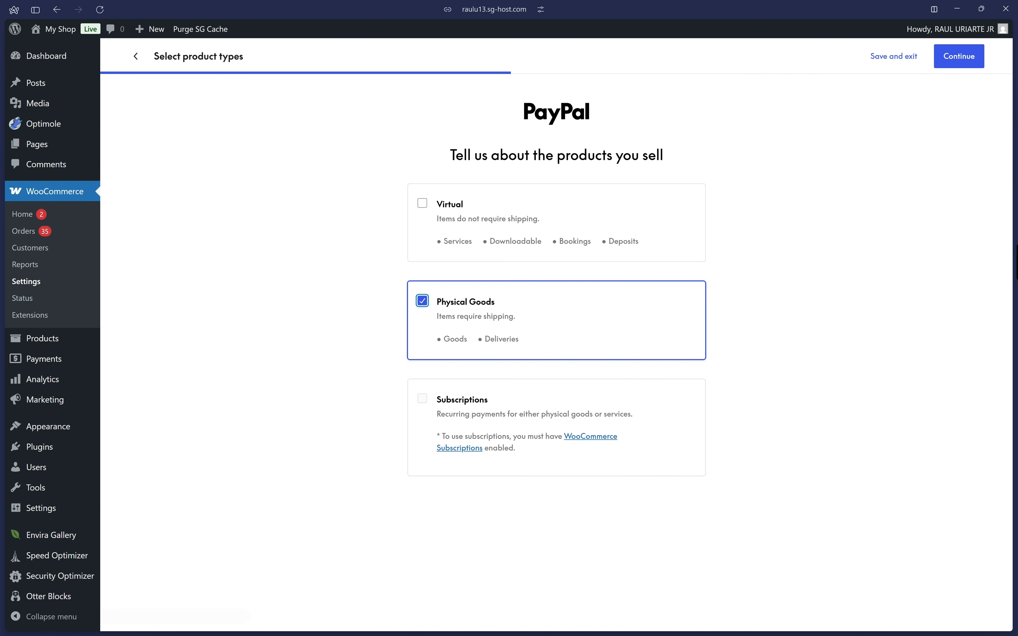
click(948, 59)
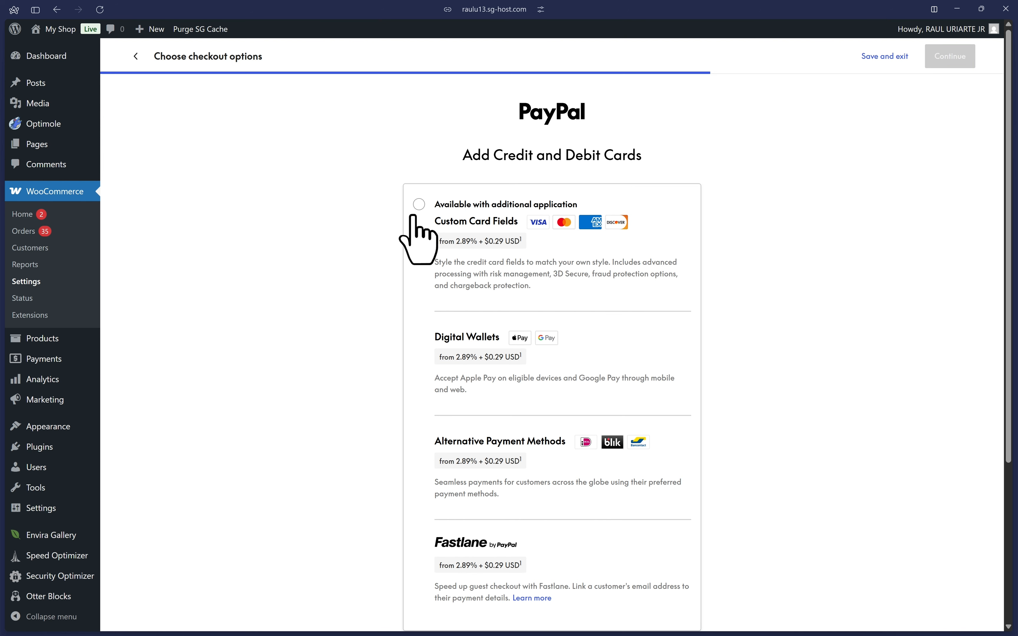
Choose the credit and debit card option available with additional application, and continue to the PayPal connection stage.
click(419, 205)
scroll(492, 343, down, 1)
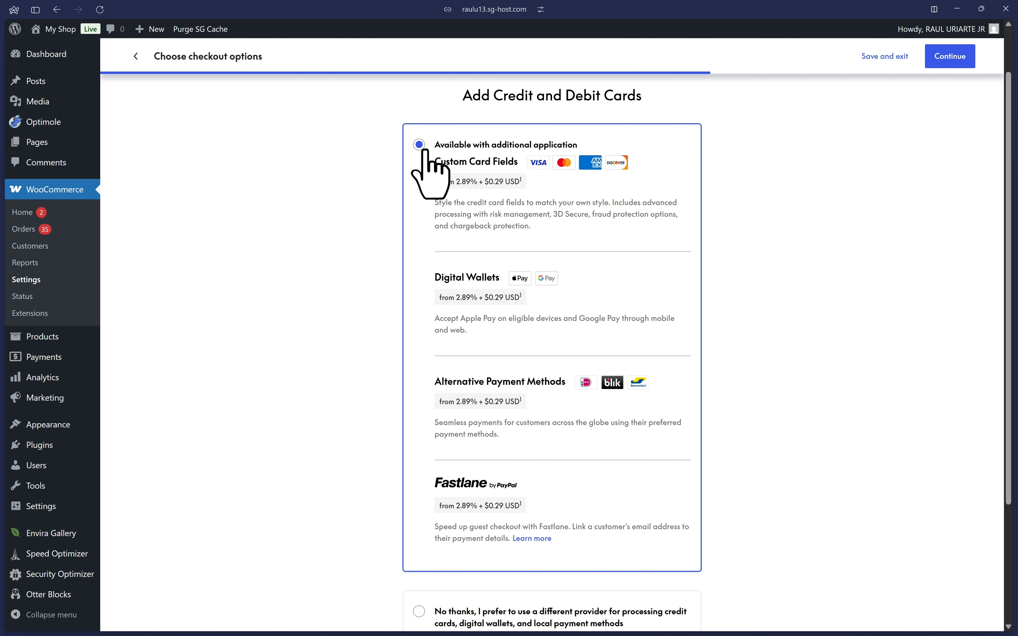
click(948, 61)
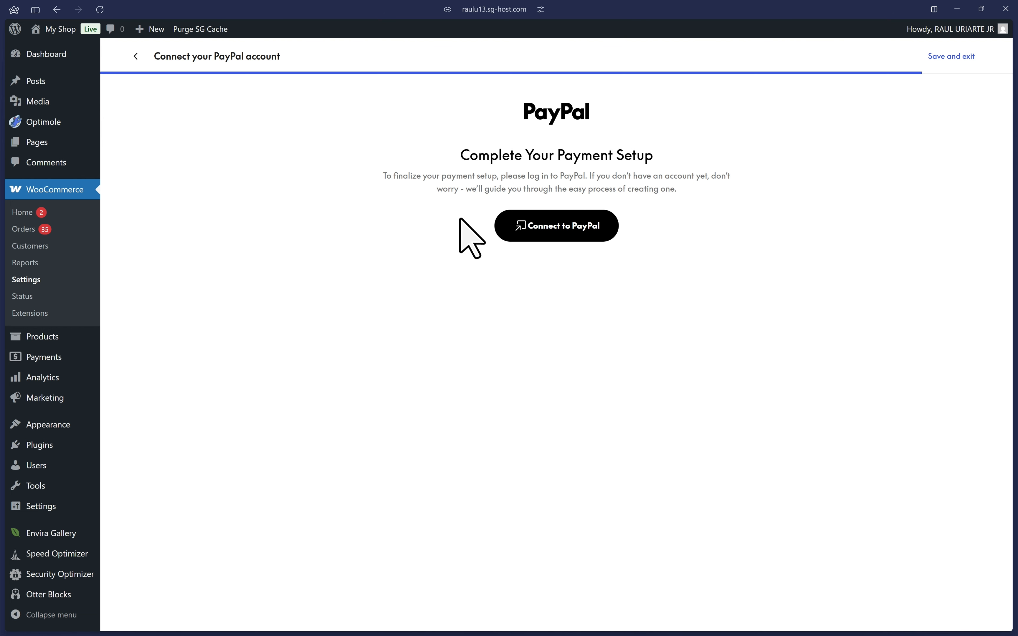
Go back to the PayPal Payments welcome page and enable Sandbox Mode in the advanced options.
click(137, 57)
click(137, 57)
click(136, 57)
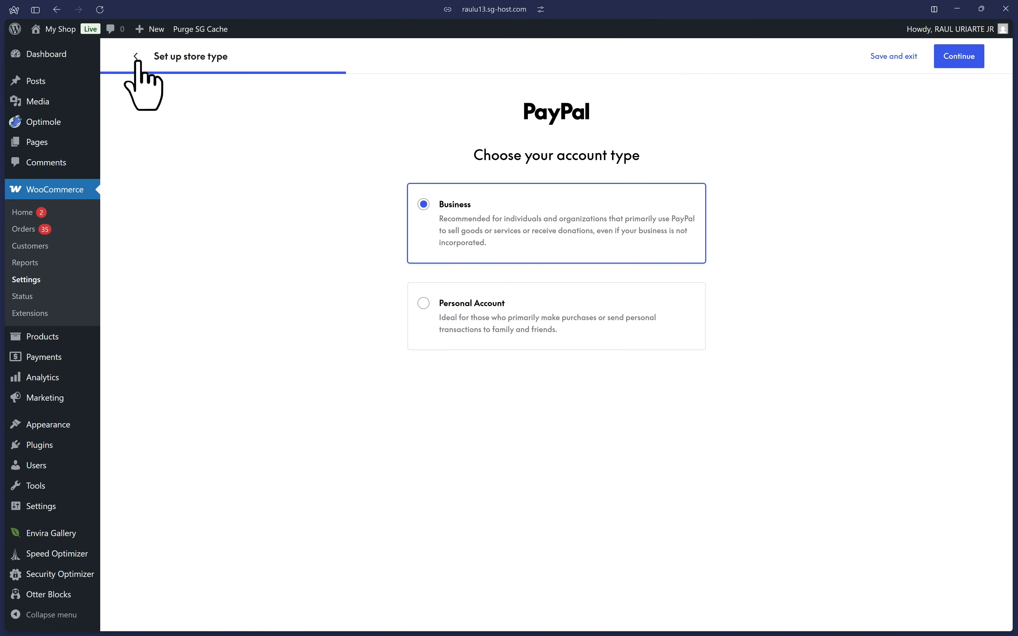
click(136, 57)
scroll(509, 386, down, 10)
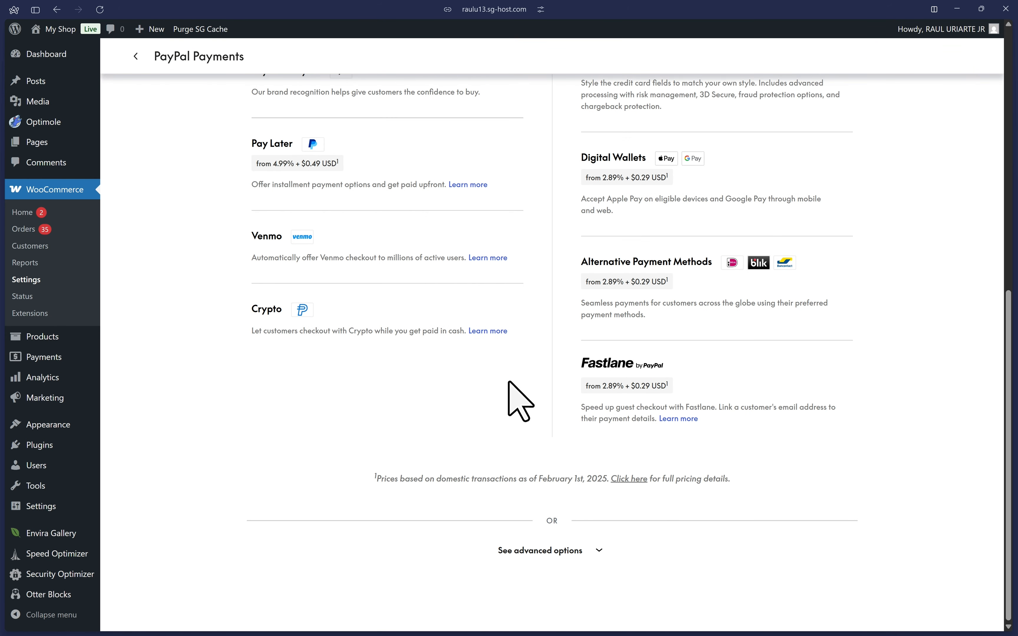
click(555, 558)
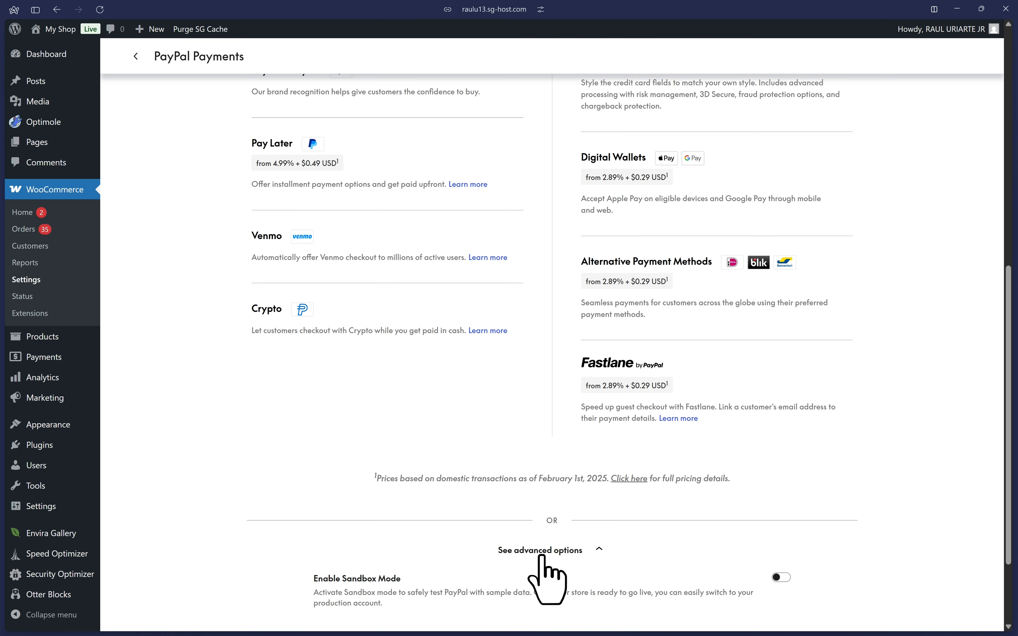
scroll(550, 572, down, 3)
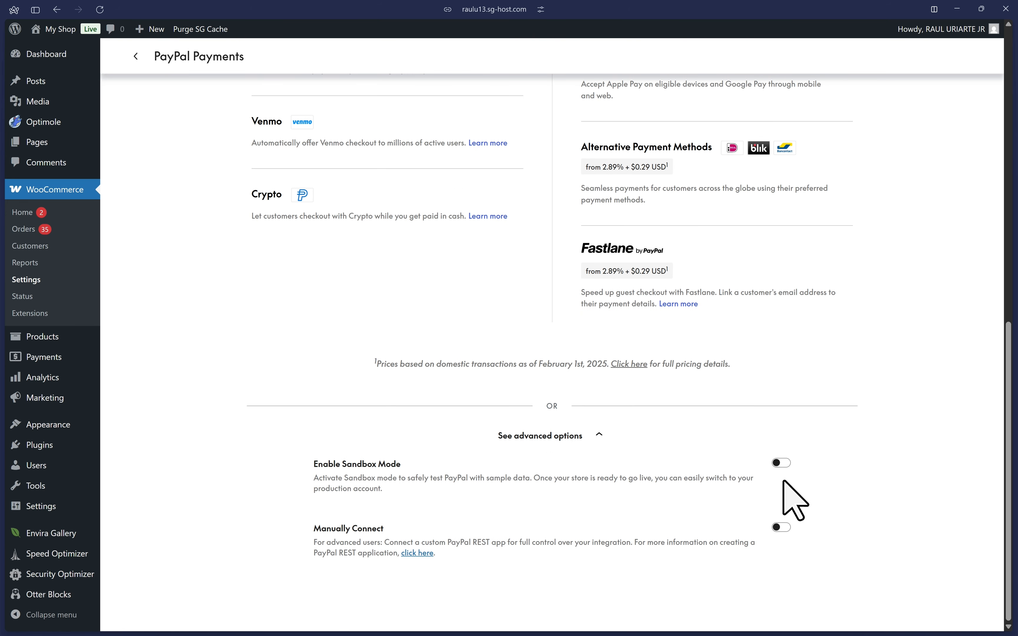
click(779, 462)
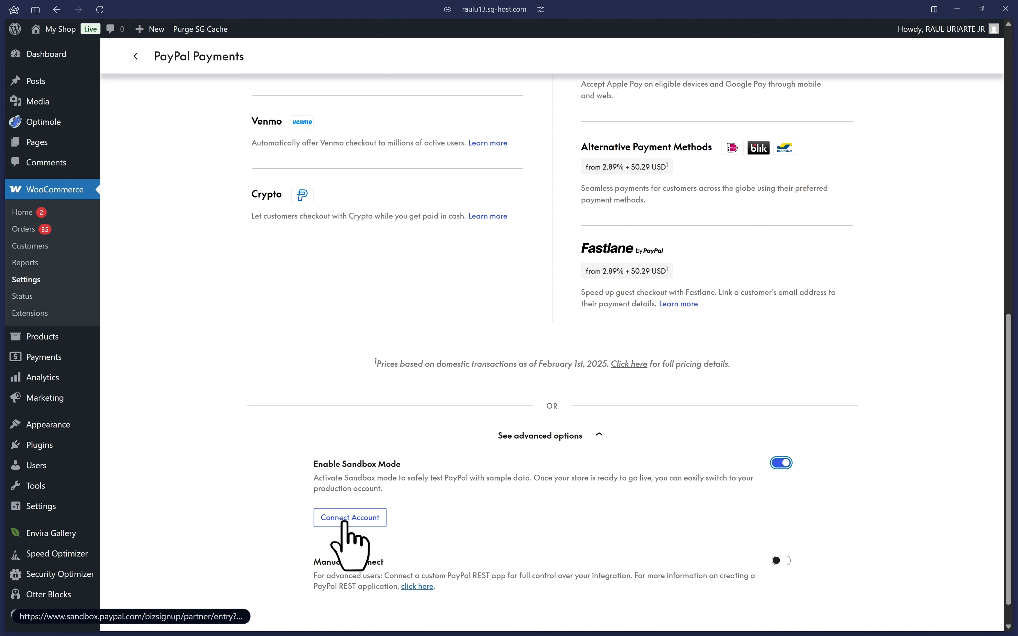
Connect the sandbox PayPal account by logging in with the account e-mail and password, and return to the store.
click(348, 518)
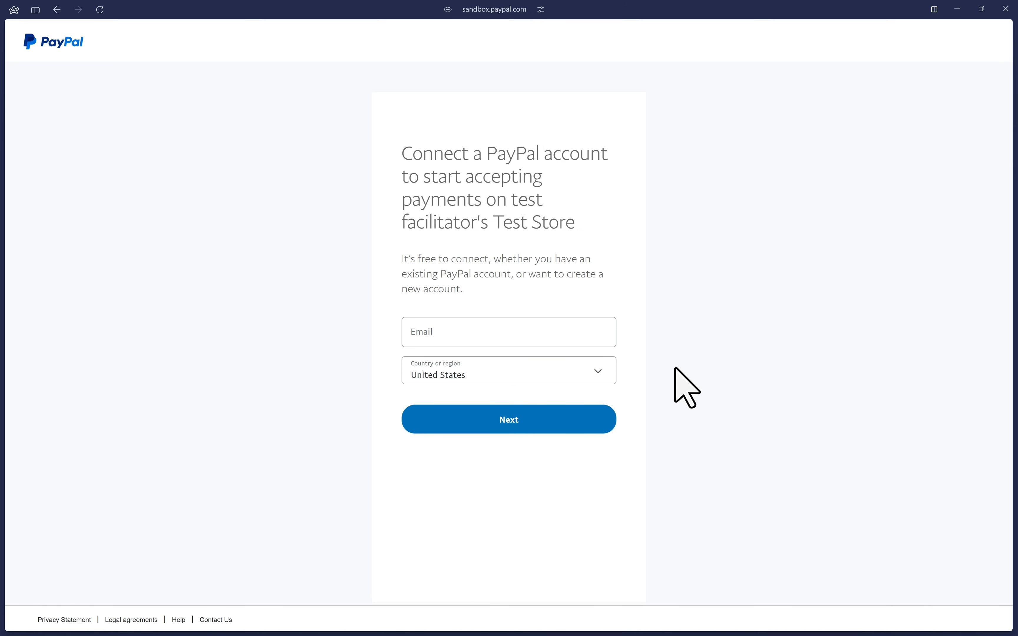
click(499, 338)
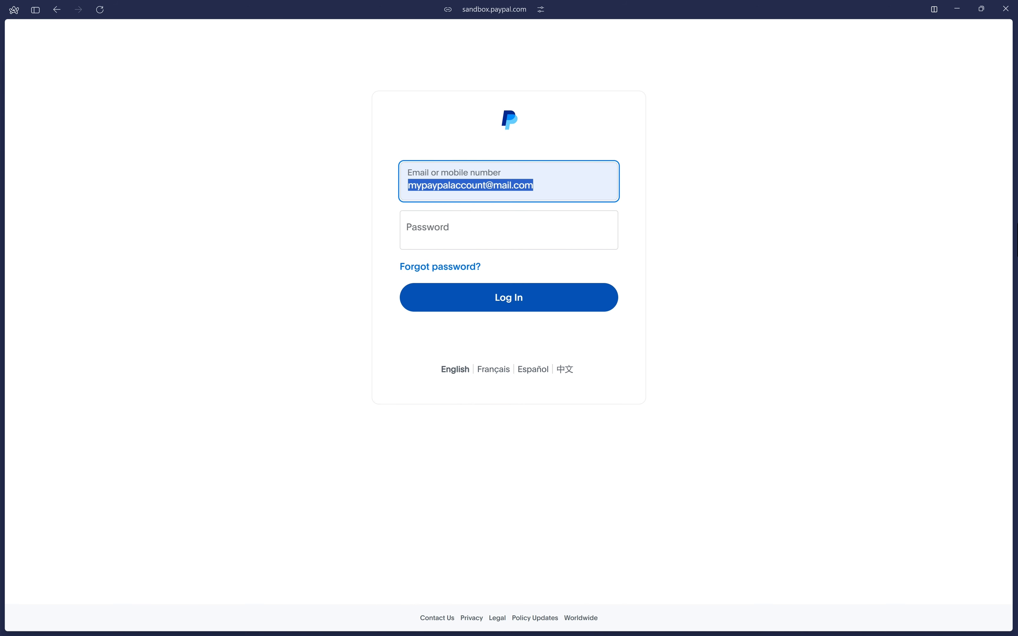
key(Tab)
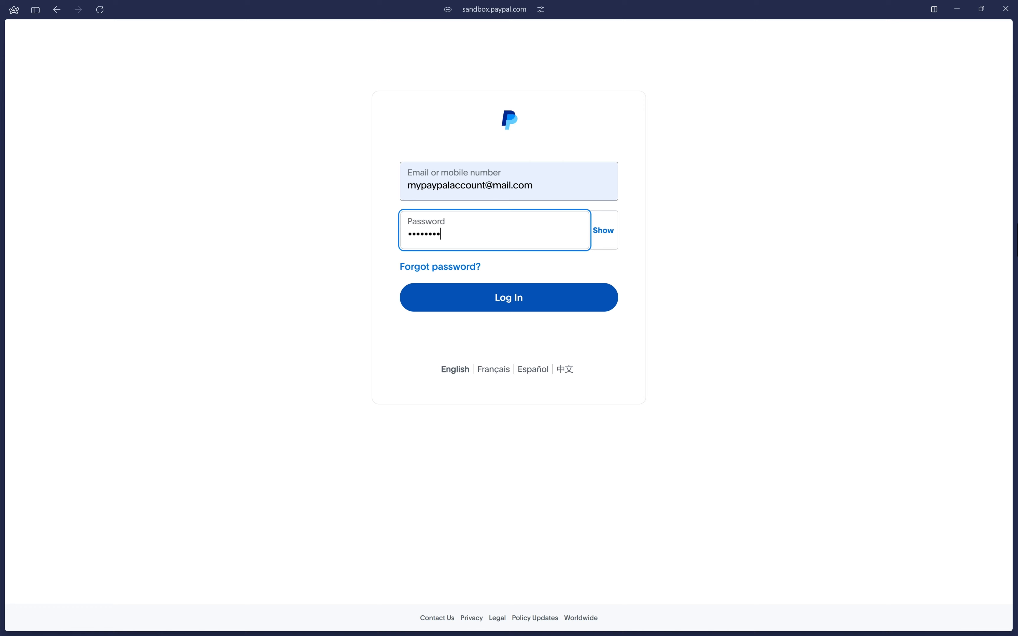
text(•••)
click(515, 307)
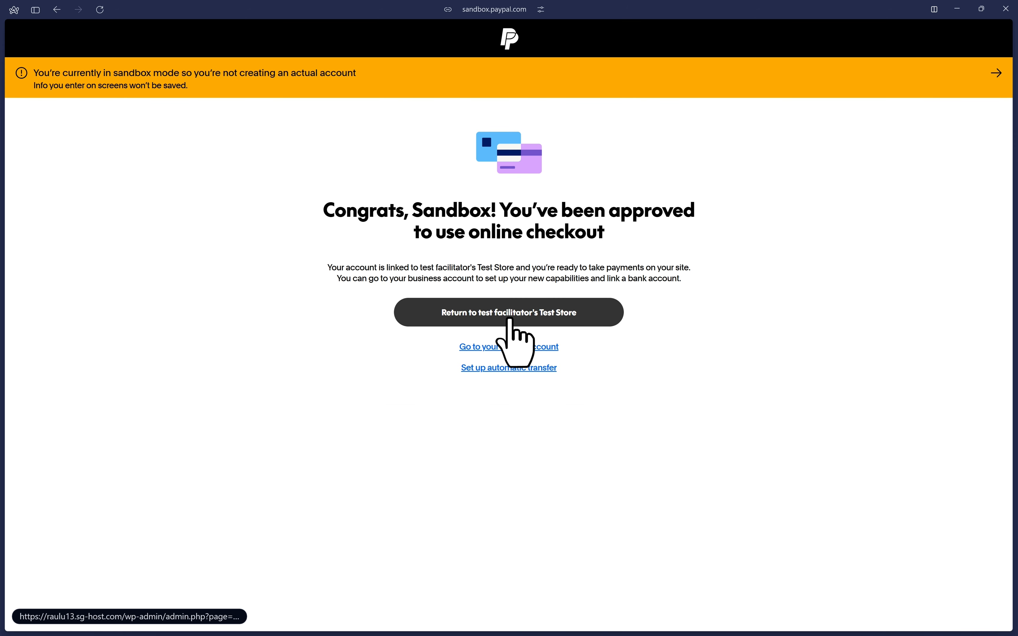
click(518, 324)
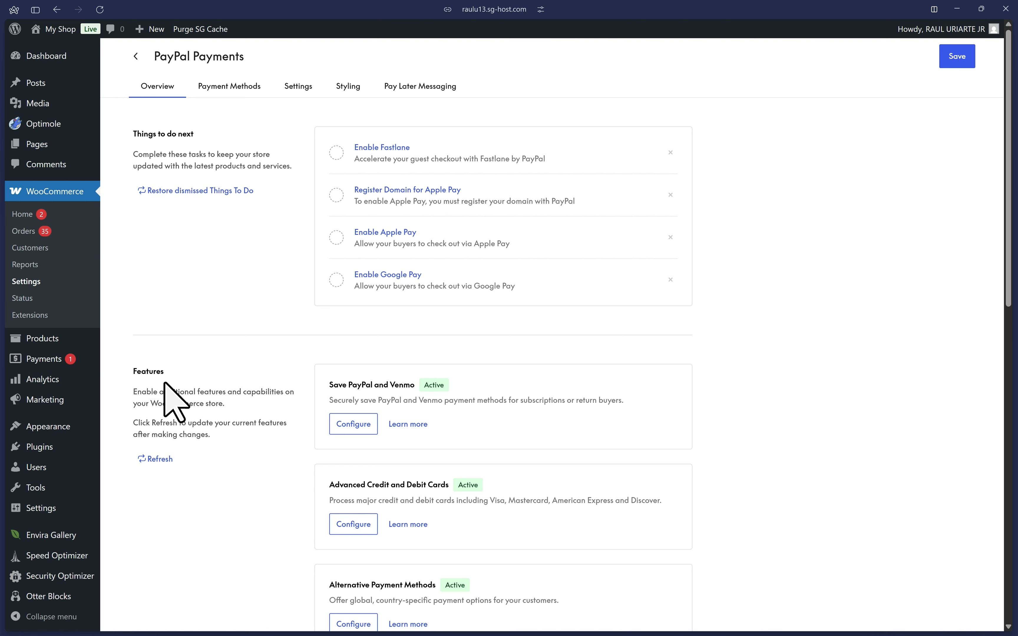
Enable Pay Later under PayPal Checkout and review the online card and alternative payment methods.
click(218, 94)
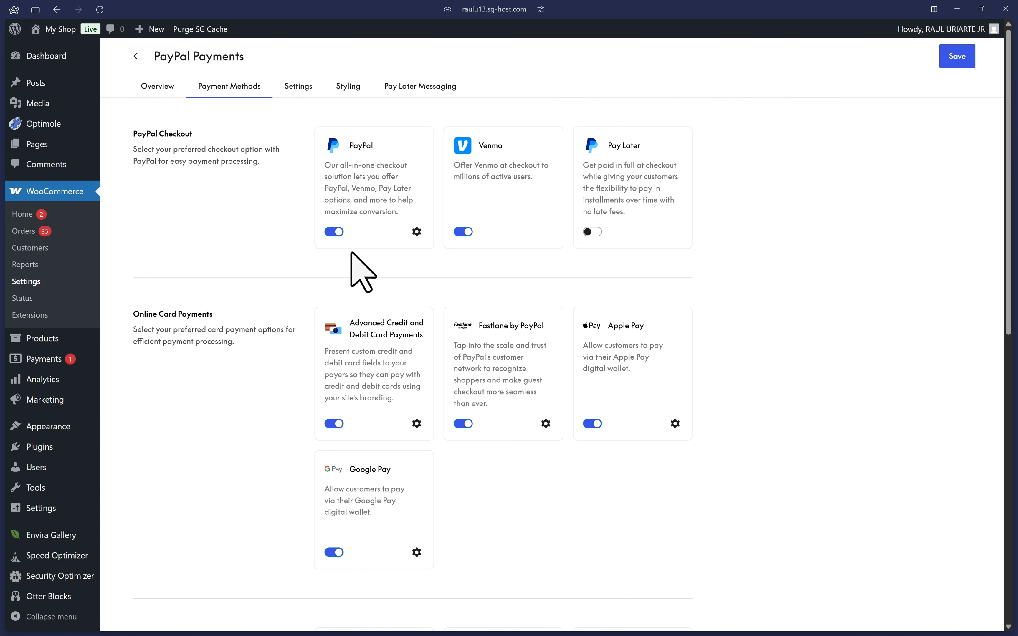
click(591, 232)
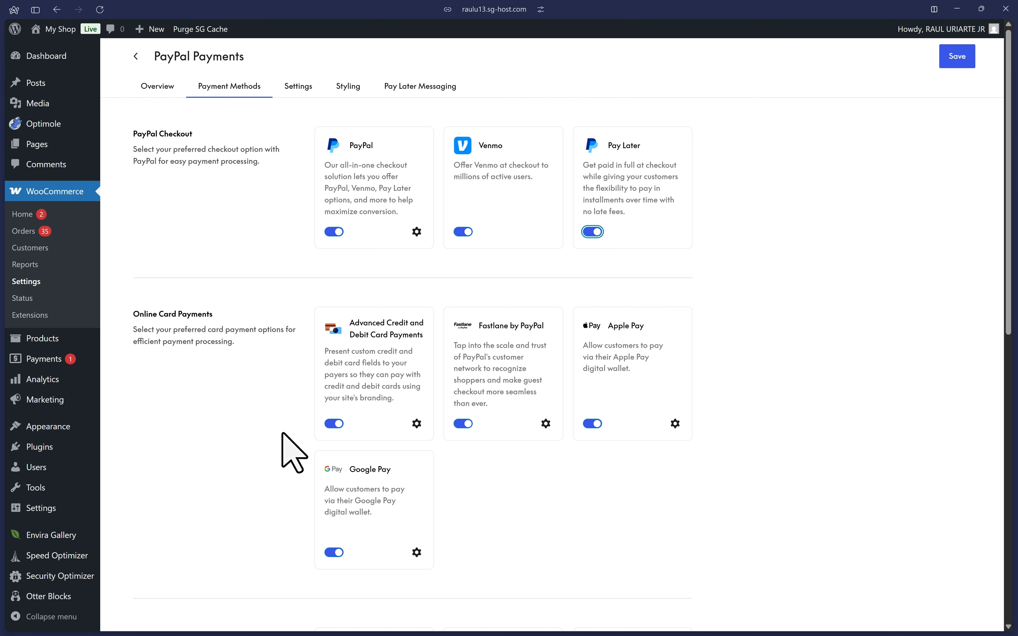
scroll(228, 383, down, 3)
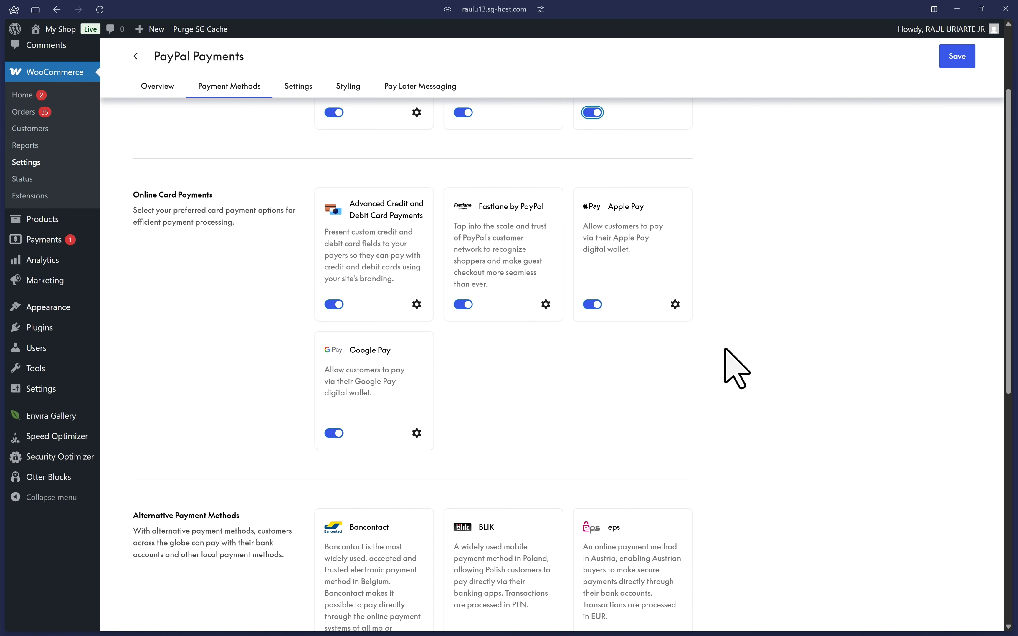
scroll(728, 362, down, 7)
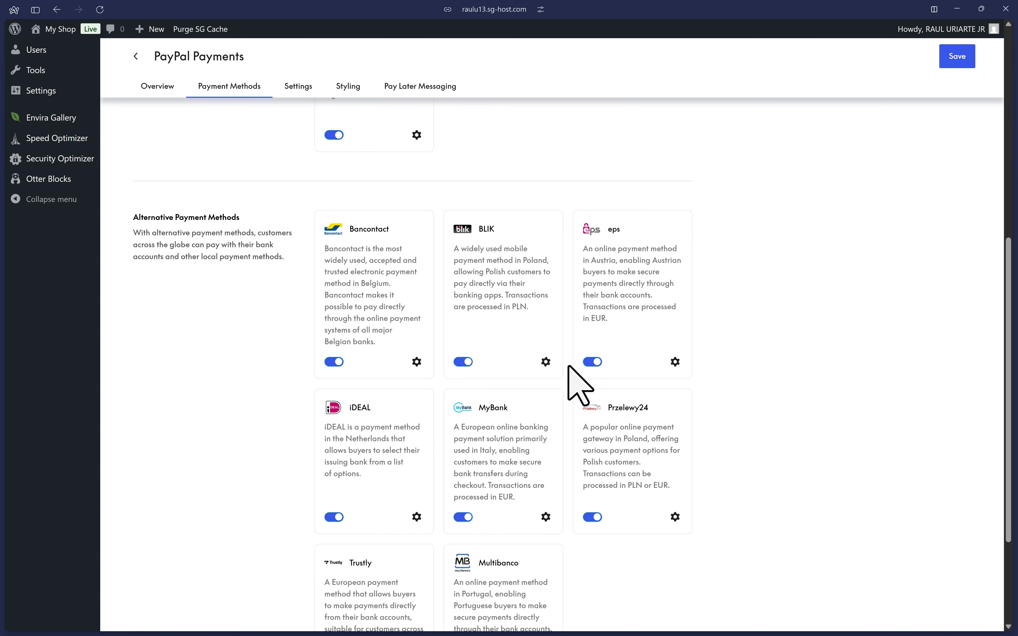
scroll(547, 392, down, 3)
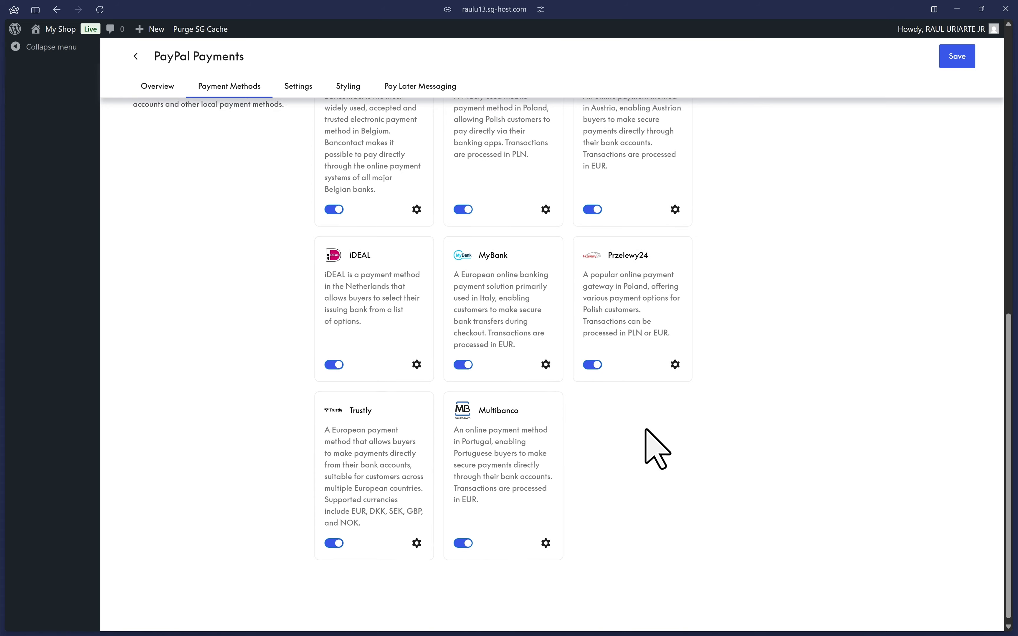
scroll(644, 455, up, 11)
In the PayPal Payments common settings, enable Save Credit and Debit Cards under the saved payment methods.
click(298, 87)
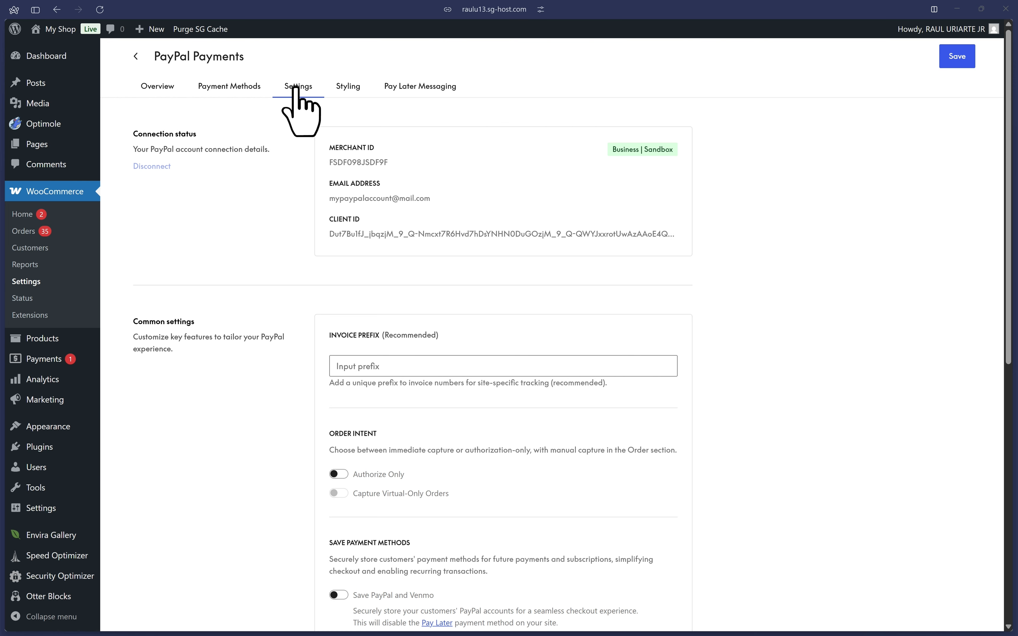
scroll(438, 353, down, 4)
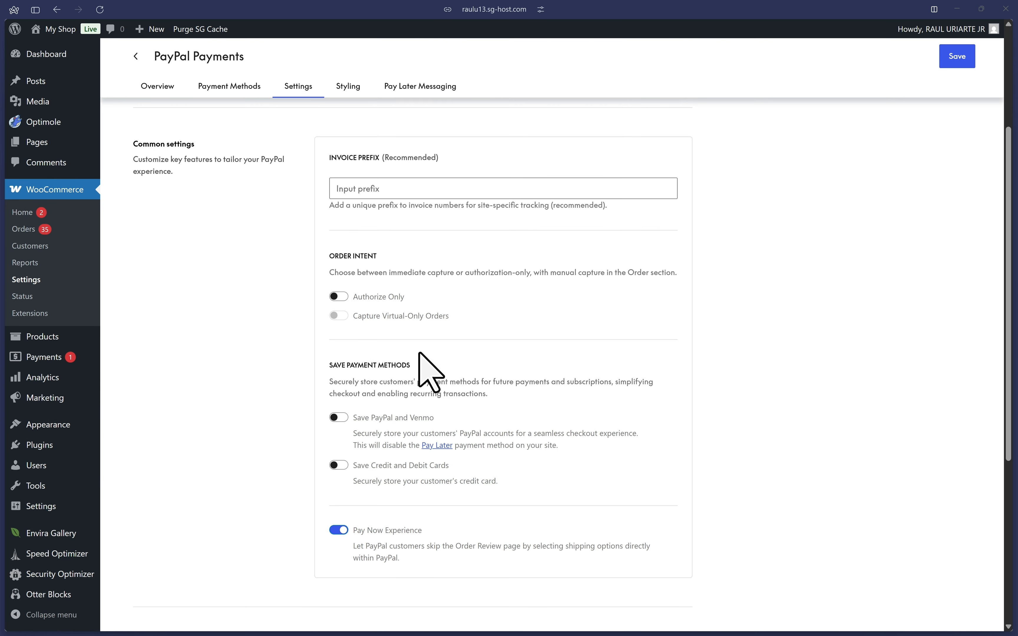
scroll(775, 318, down, 3)
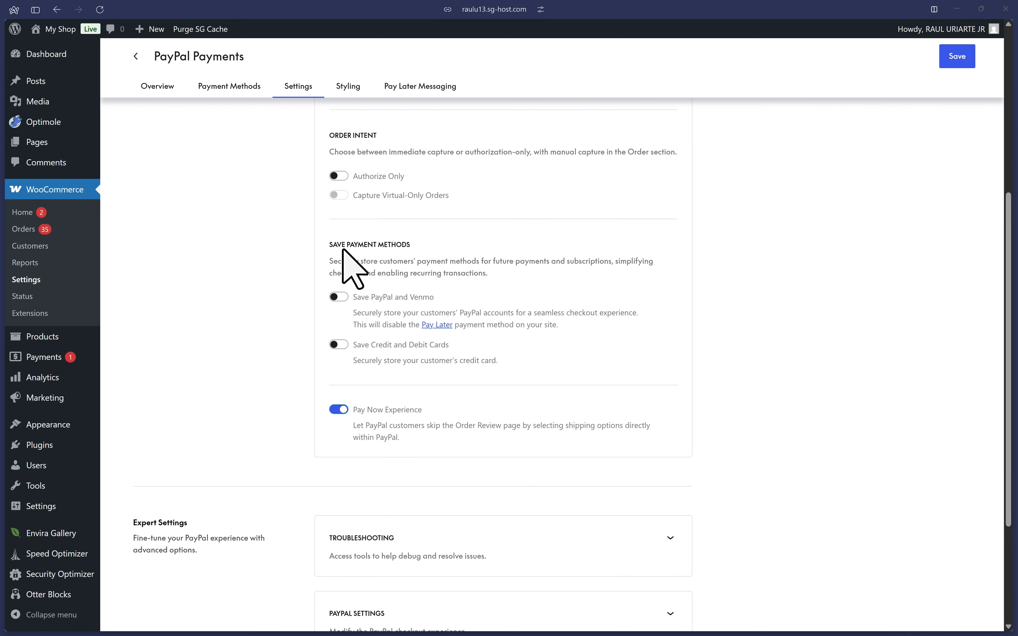
drag(333, 244, 408, 245)
click(419, 244)
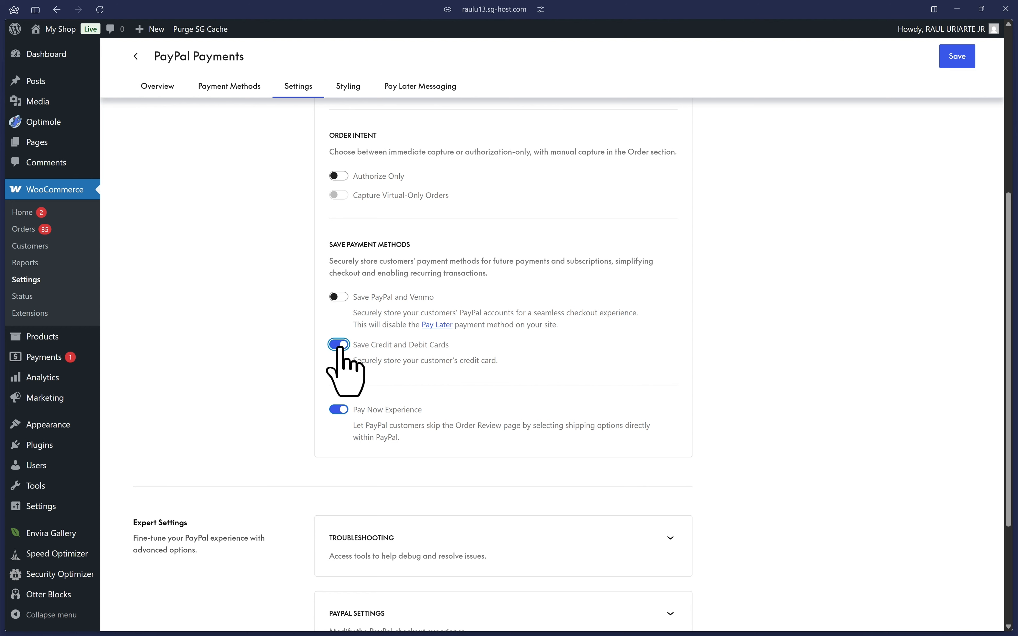
drag(351, 326, 579, 346)
click(385, 328)
click(579, 345)
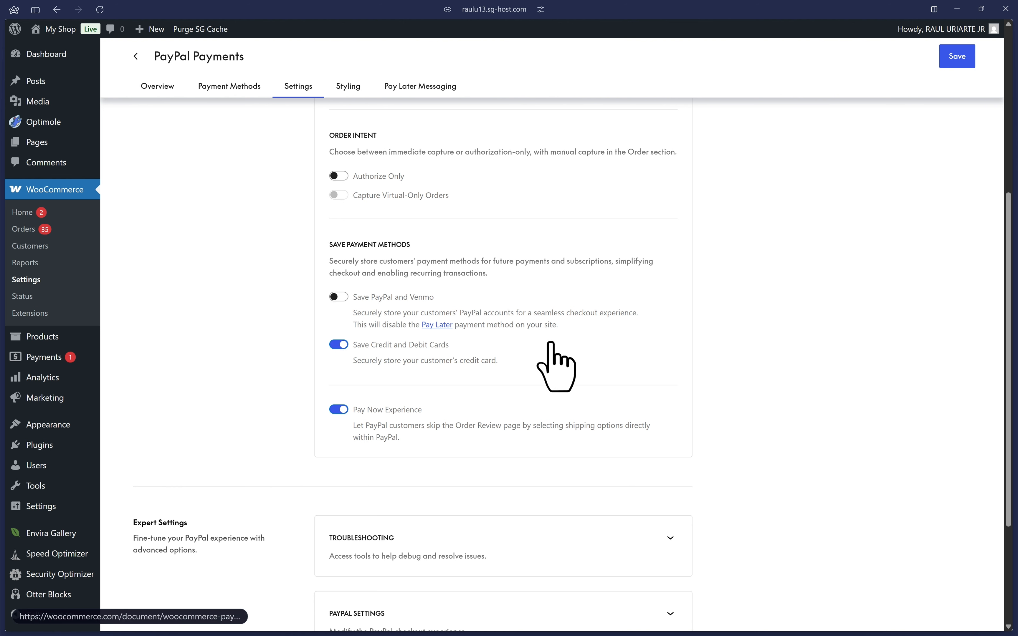
Enable Logging in the Troubleshooting section of the expert settings and save the changes.
scroll(551, 343, down, 4)
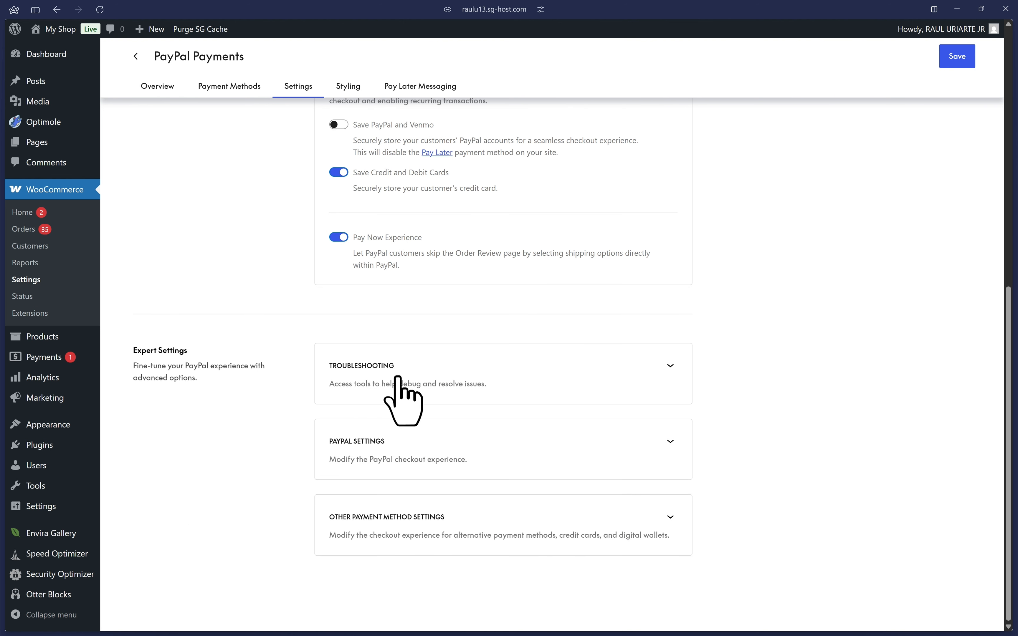
click(605, 381)
click(352, 408)
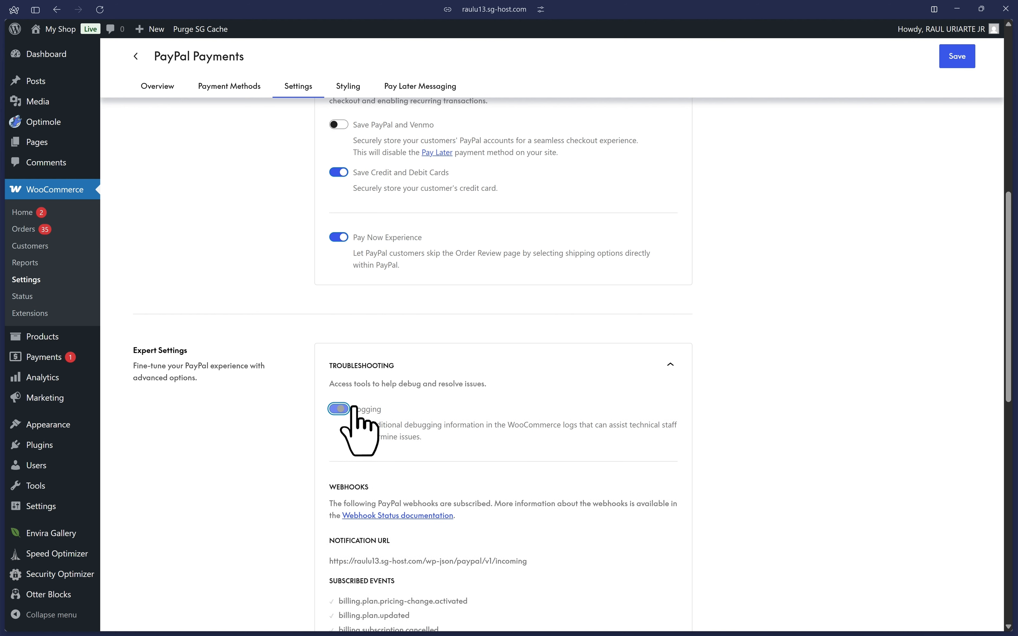
scroll(771, 421, down, 3)
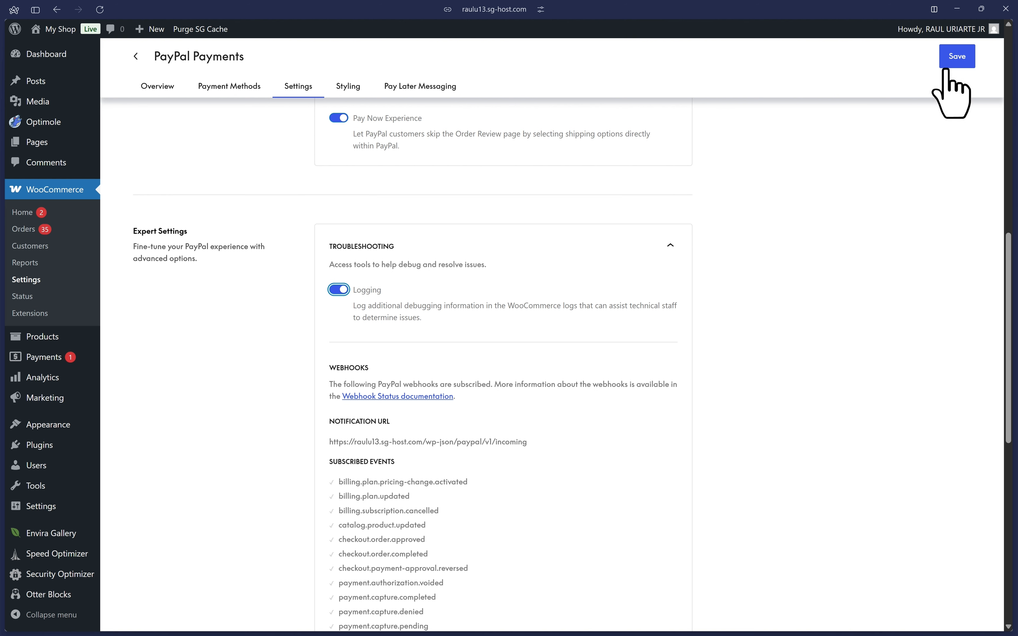
click(963, 59)
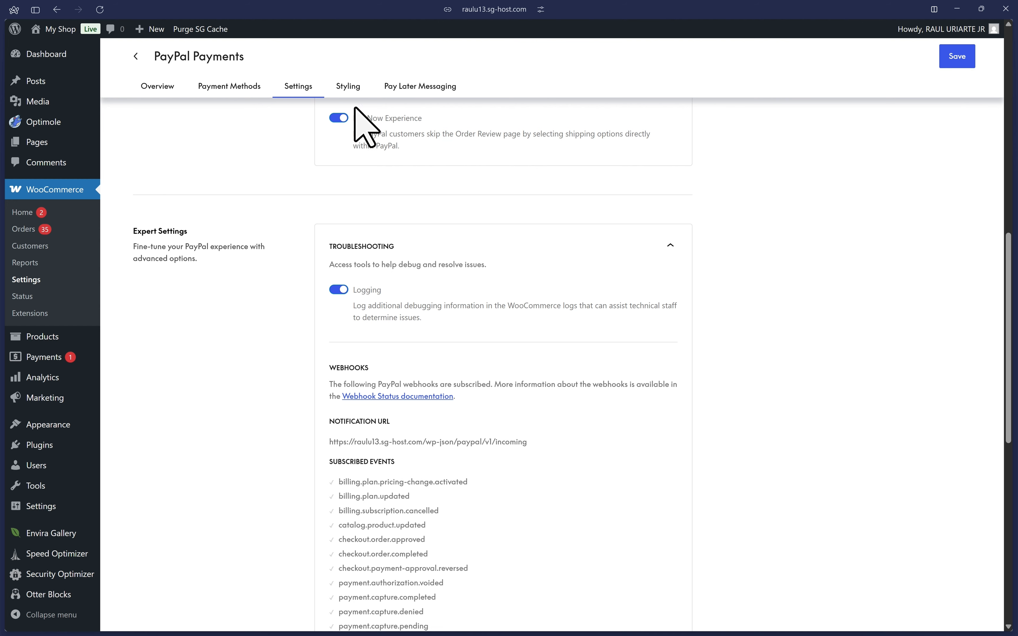
Examine the PayPal button styling options for the Cart, including location, payment methods, shape, button label and button color.
click(354, 87)
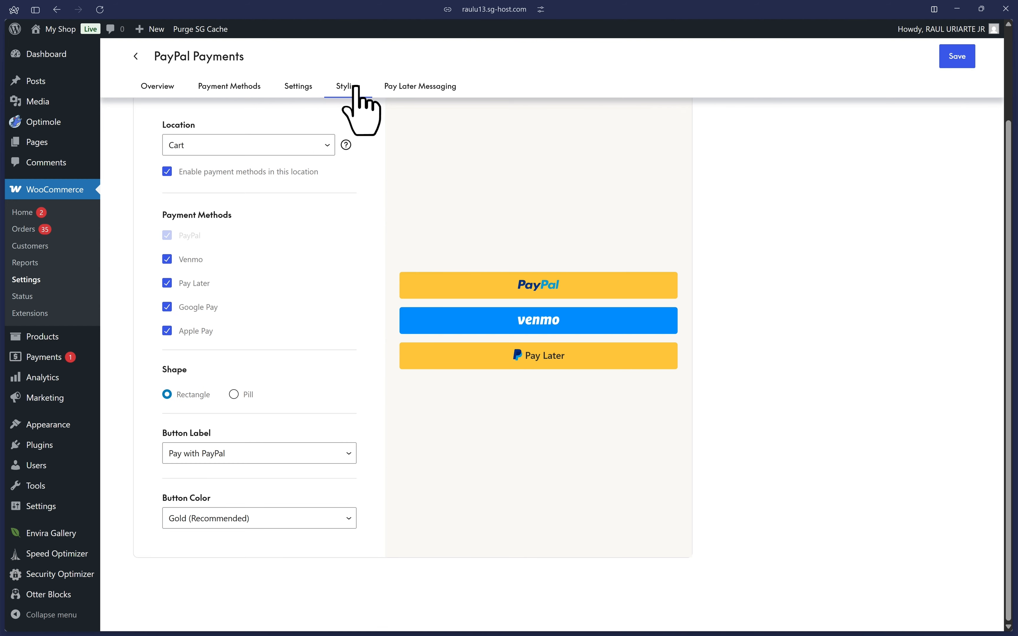
scroll(364, 227, up, 3)
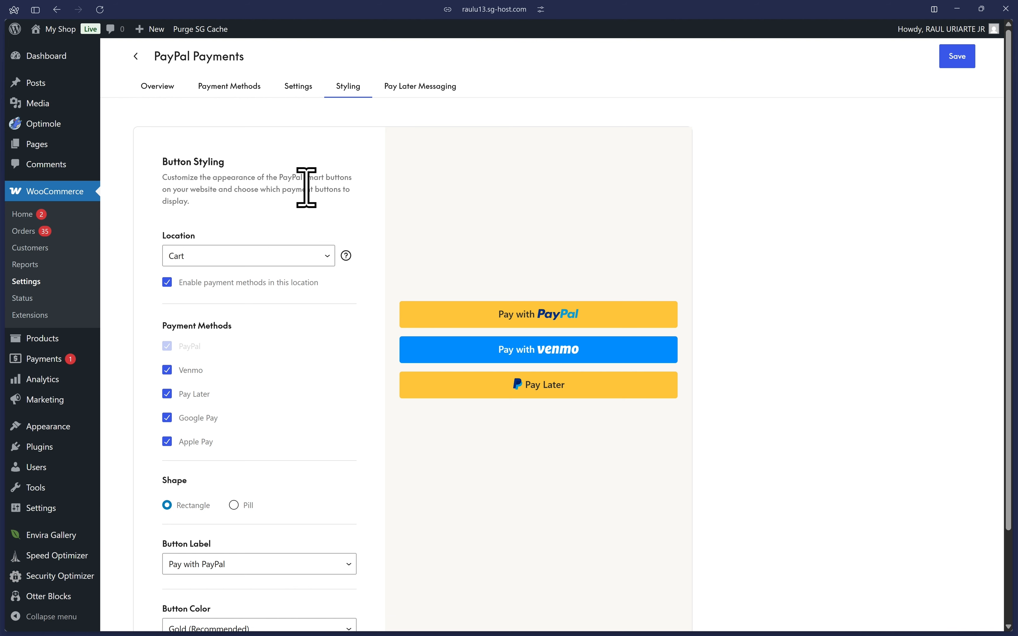
scroll(306, 239, down, 3)
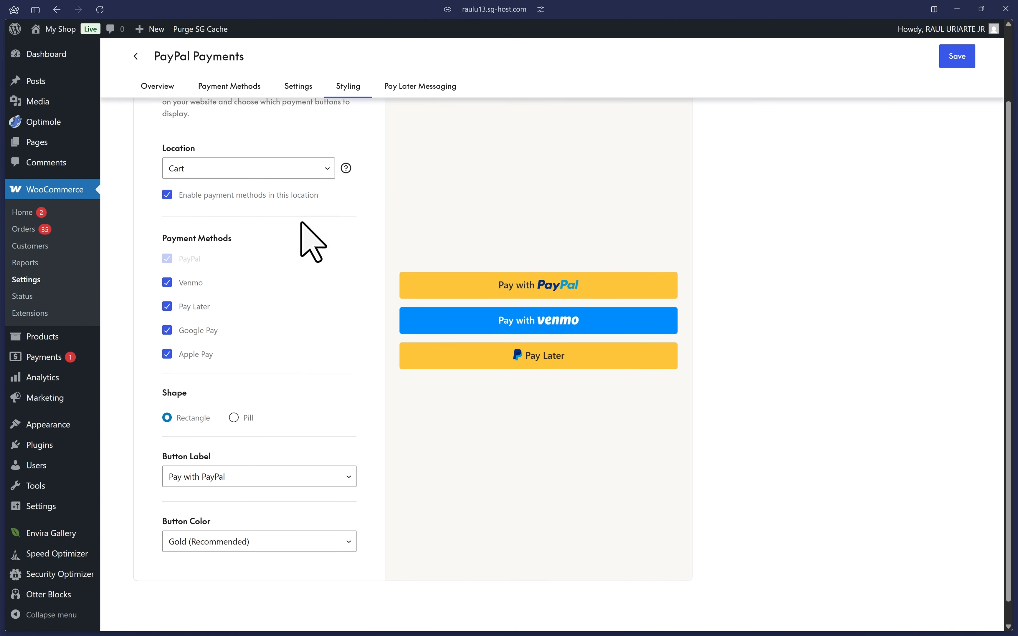
click(190, 147)
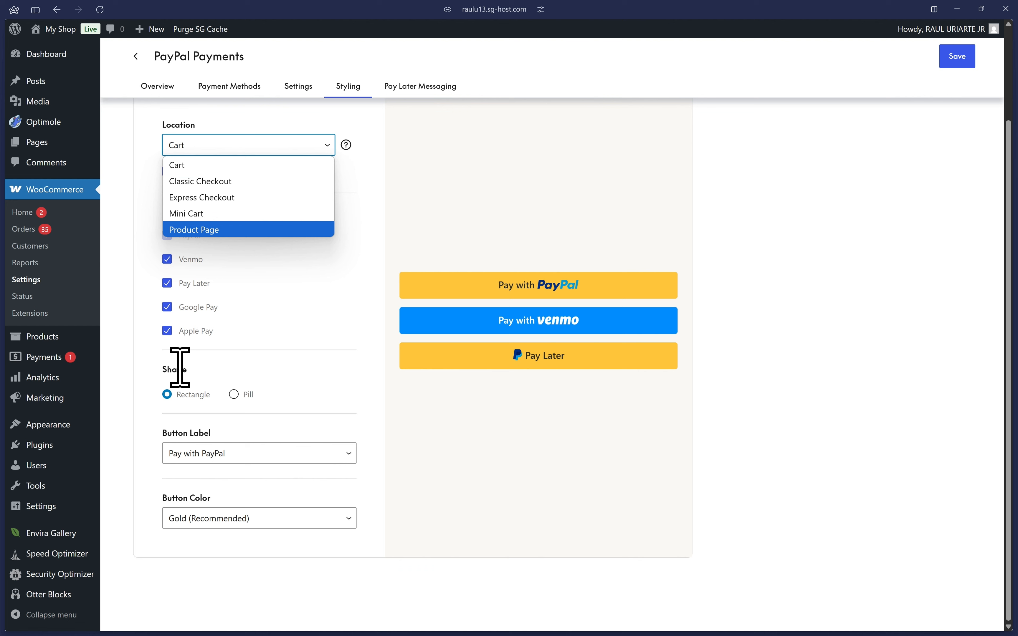
click(234, 398)
click(185, 397)
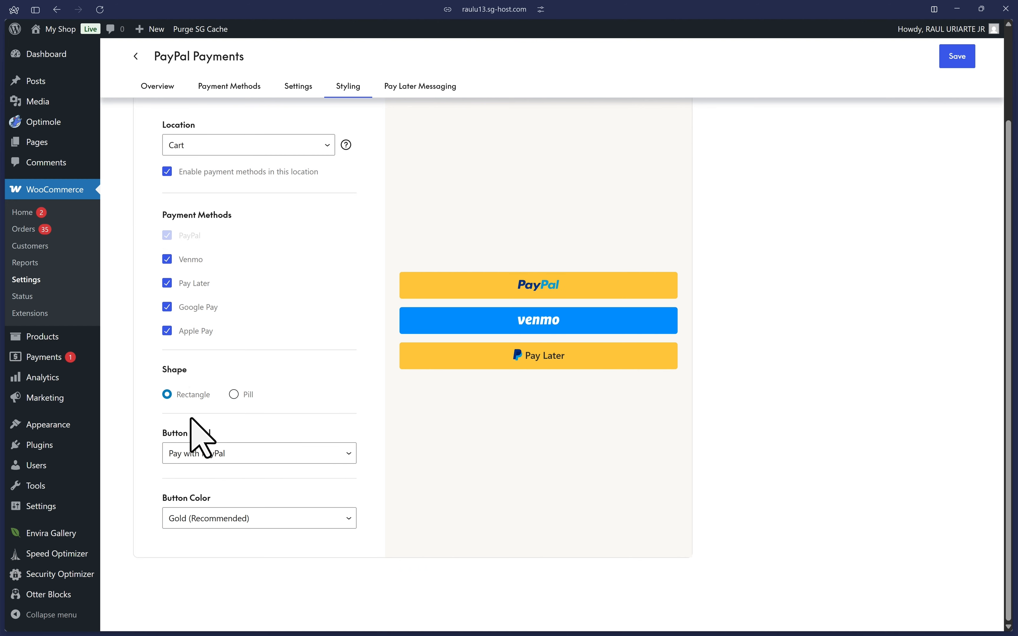
click(195, 455)
click(294, 517)
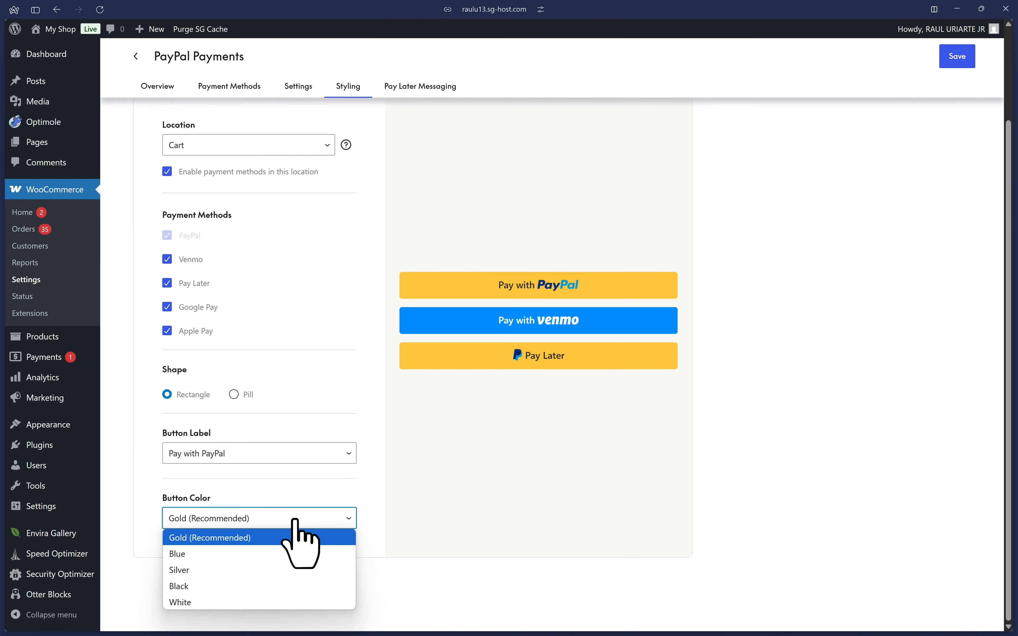
click(294, 518)
scroll(402, 370, up, 3)
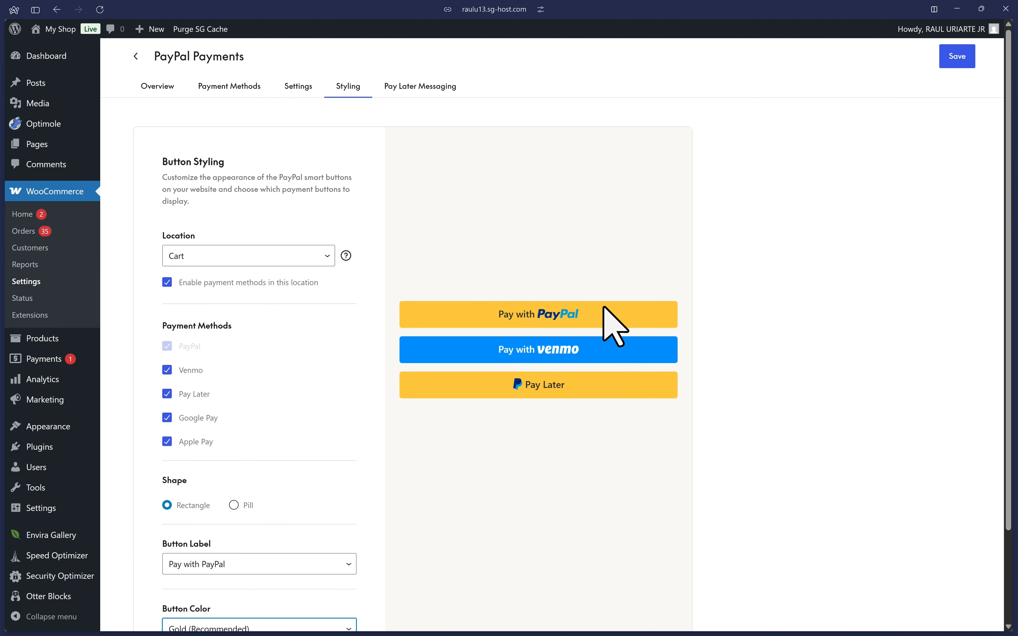
scroll(613, 318, down, 1)
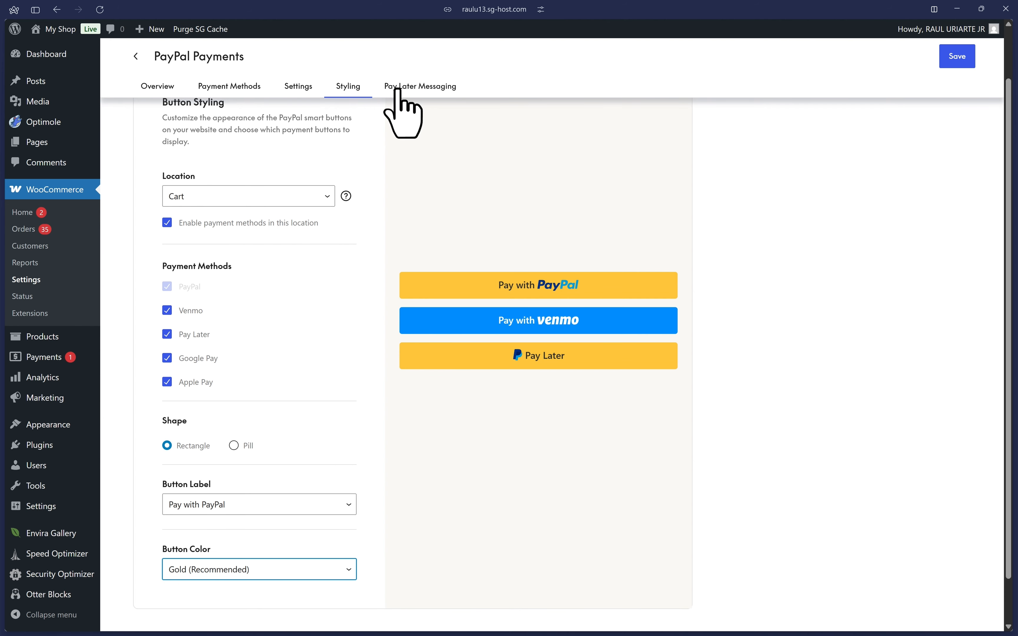
Open the Pay Later Messaging settings and review the page placements and the message preview.
click(411, 87)
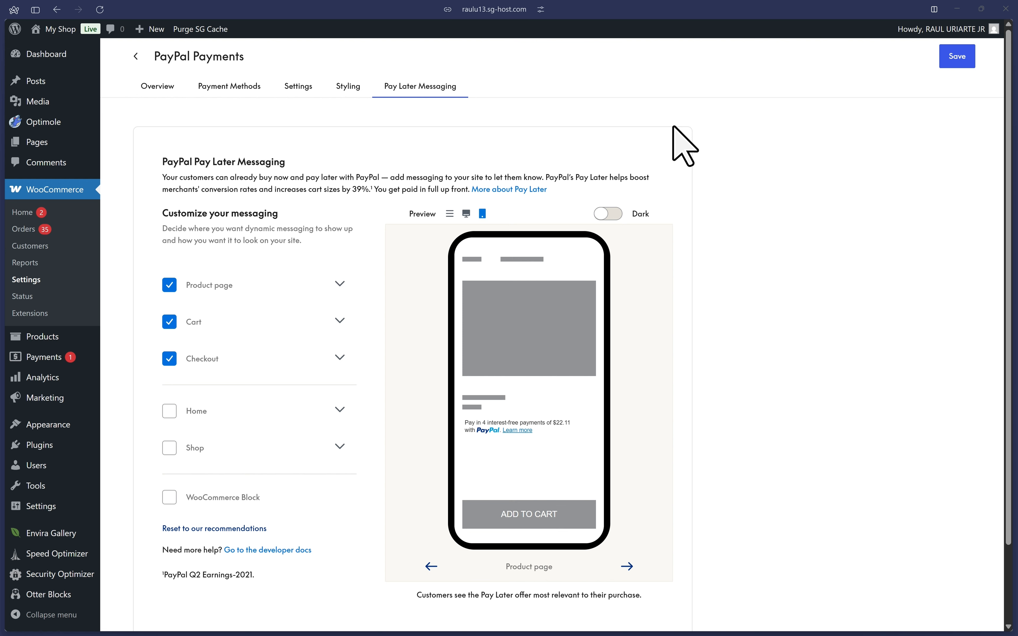
scroll(323, 482, down, 2)
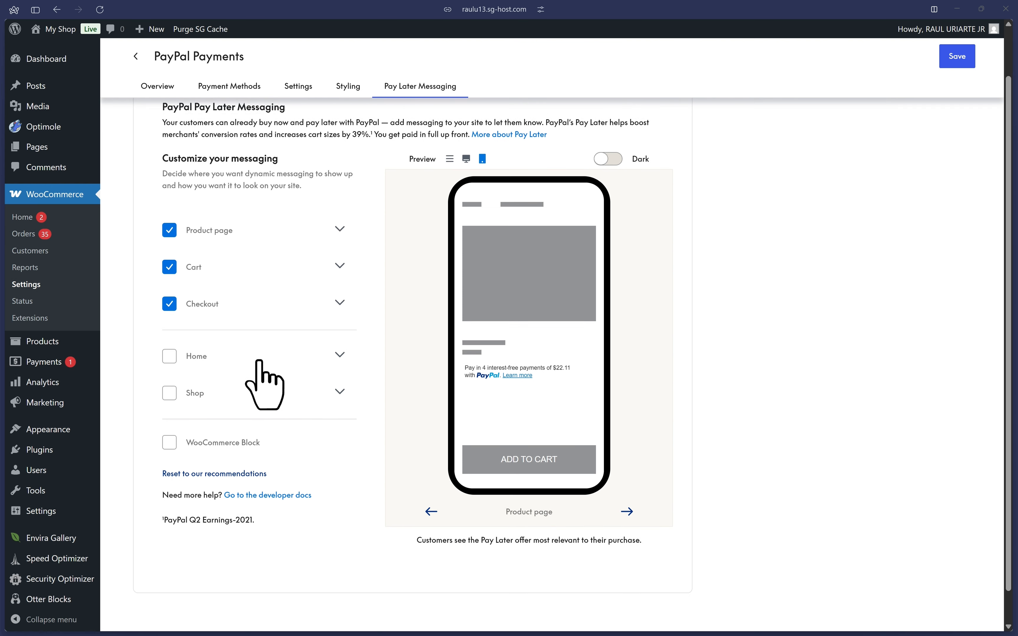
scroll(261, 361, up, 2)
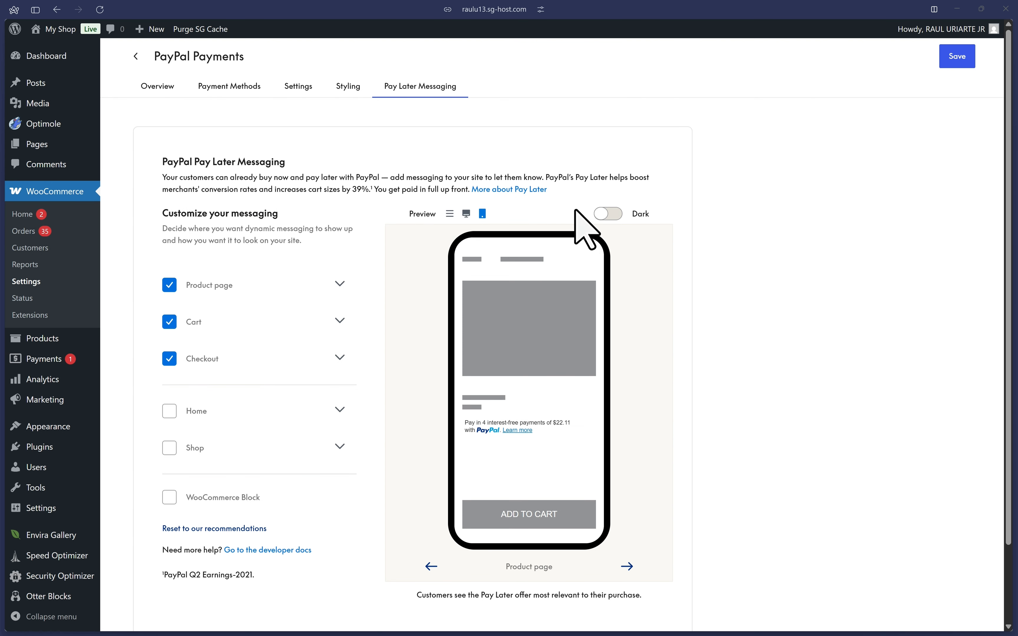
Try the dark preview with the White / White logo text color for the product page message, and restore the light preview and Black / Blue logo.
click(609, 214)
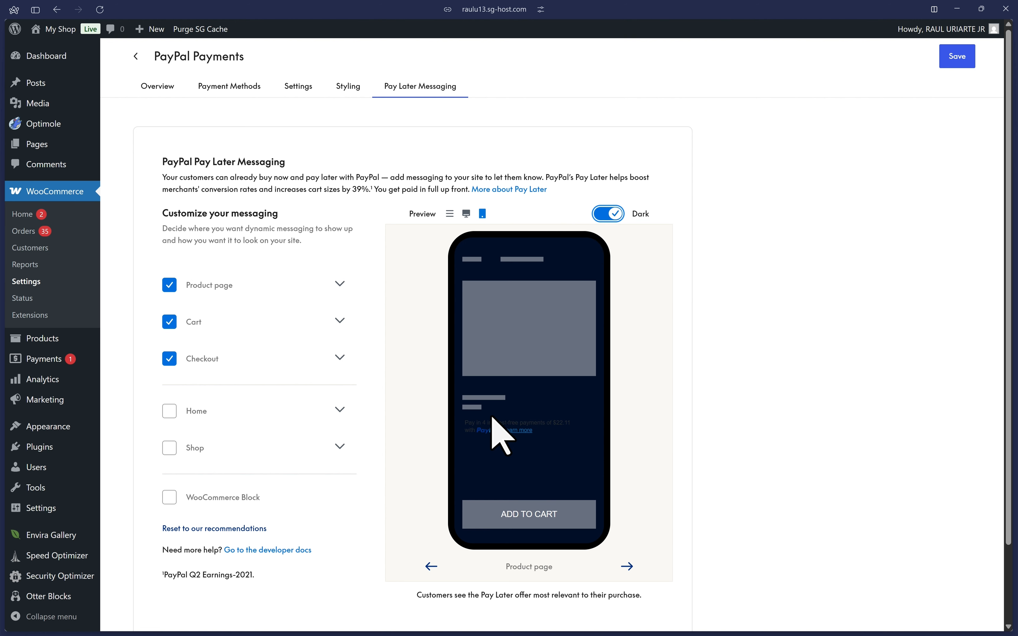
click(296, 285)
click(269, 389)
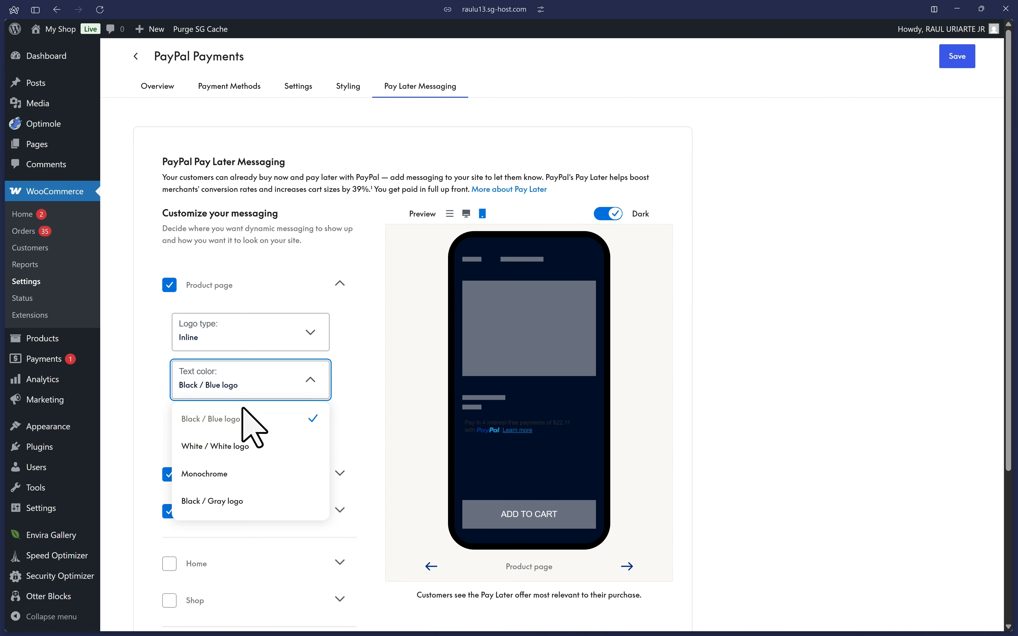
click(212, 453)
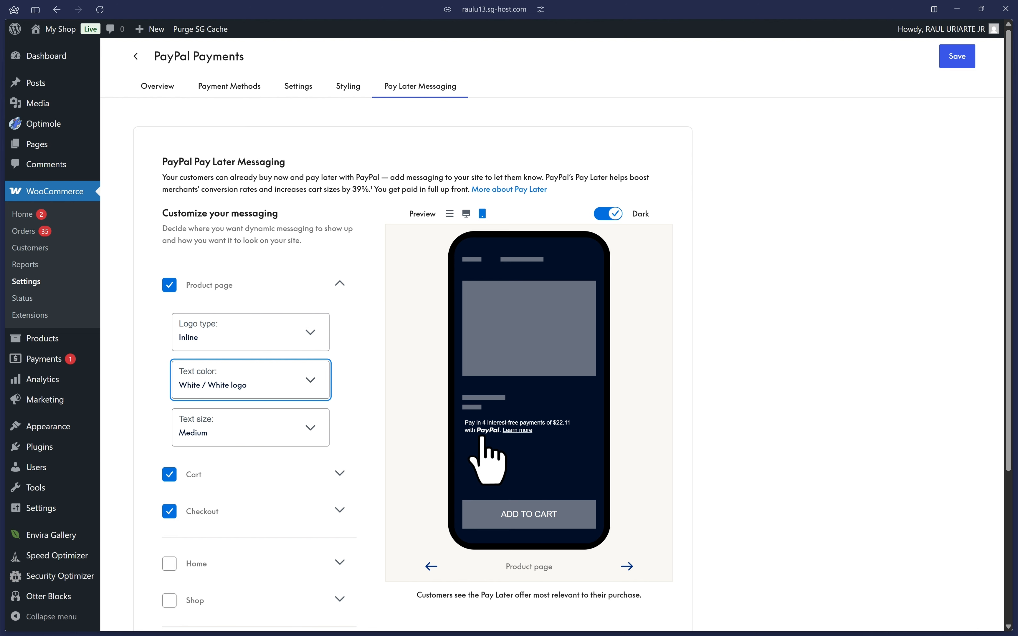
click(273, 395)
click(273, 419)
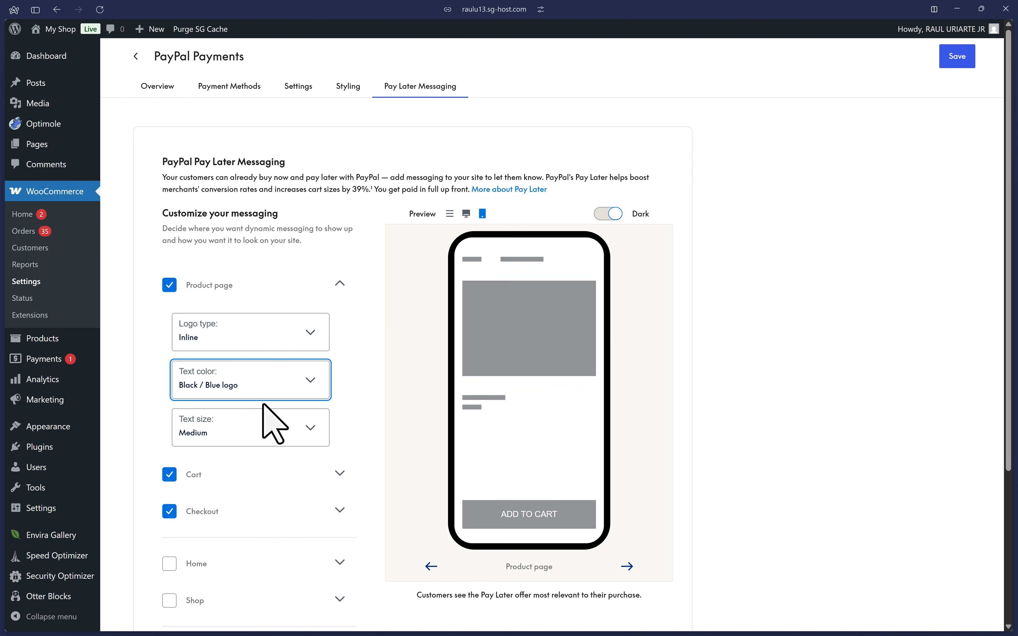
click(248, 294)
Enable Pay Later messaging for the Home and Shop pages and save the changes.
scroll(447, 227, down, 1)
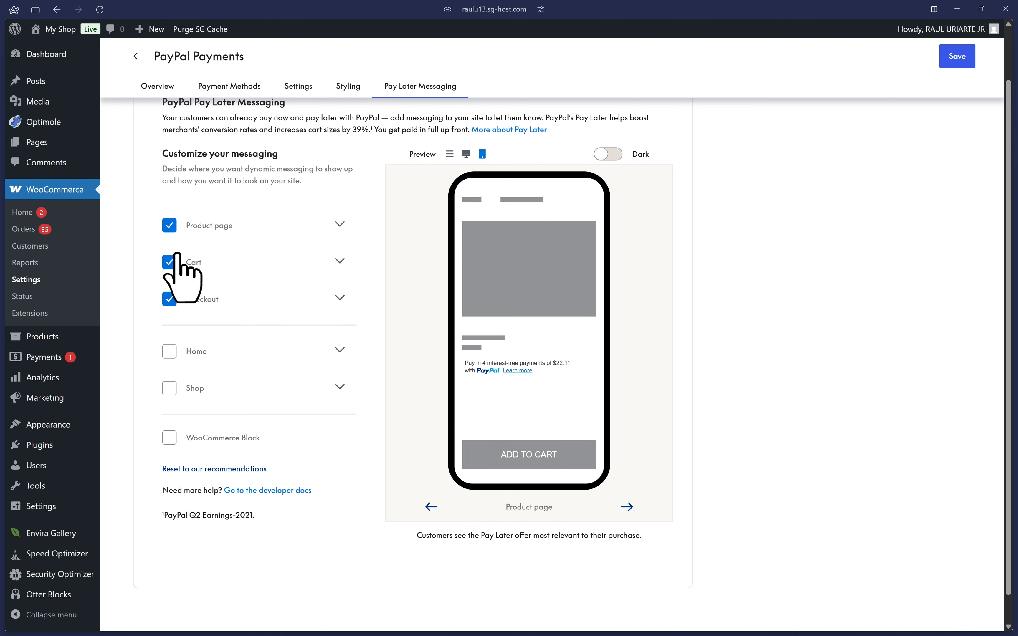
click(169, 354)
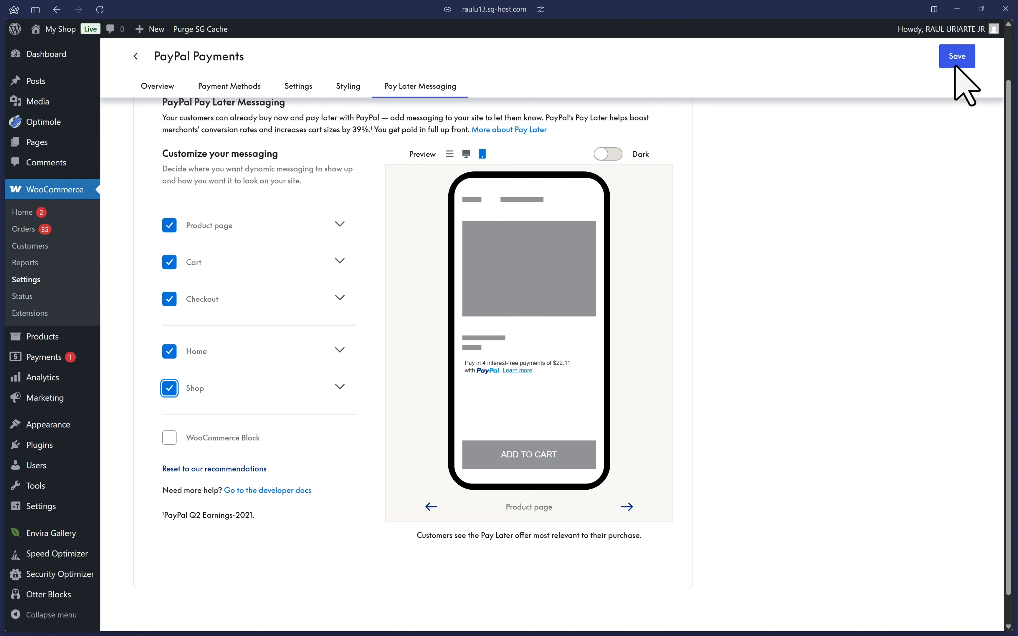
click(944, 66)
Return to the PayPal Payments overview and open the Register Domain for Apple Pay task on the PayPal sandbox site.
click(155, 87)
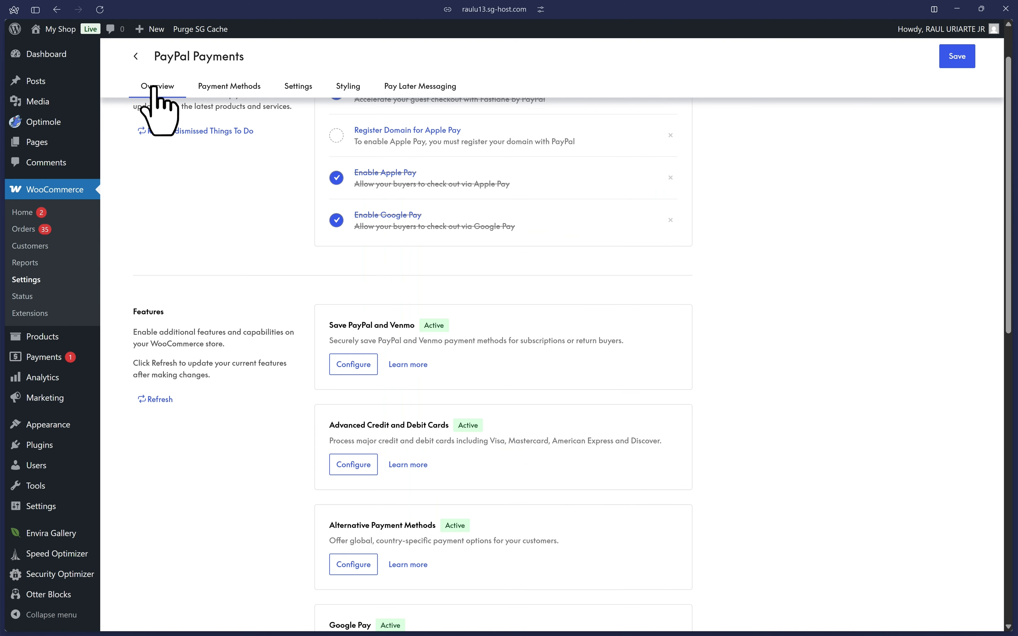
scroll(198, 215, up, 2)
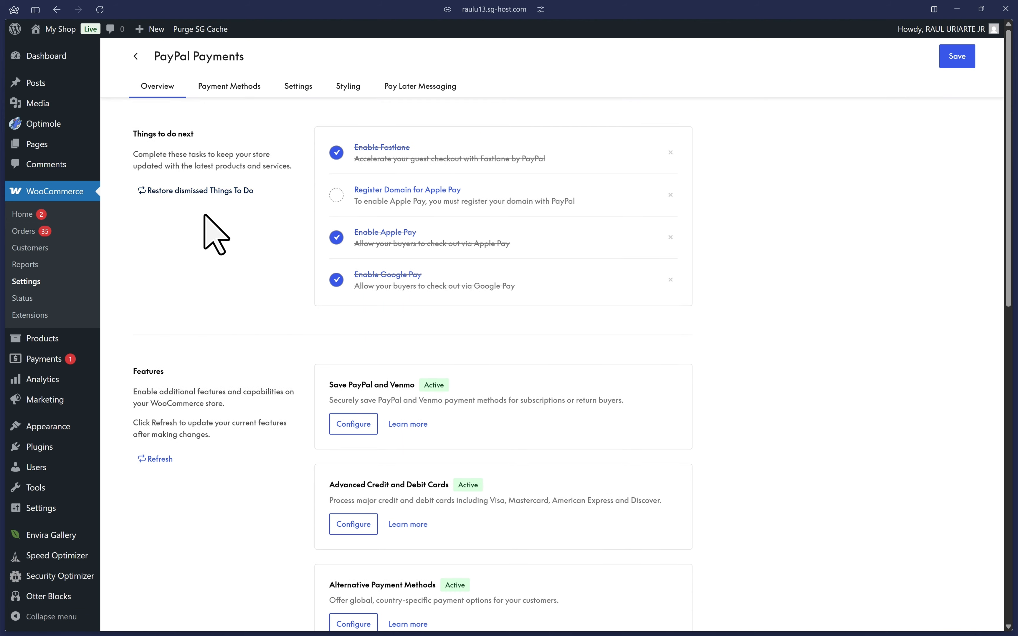
click(422, 194)
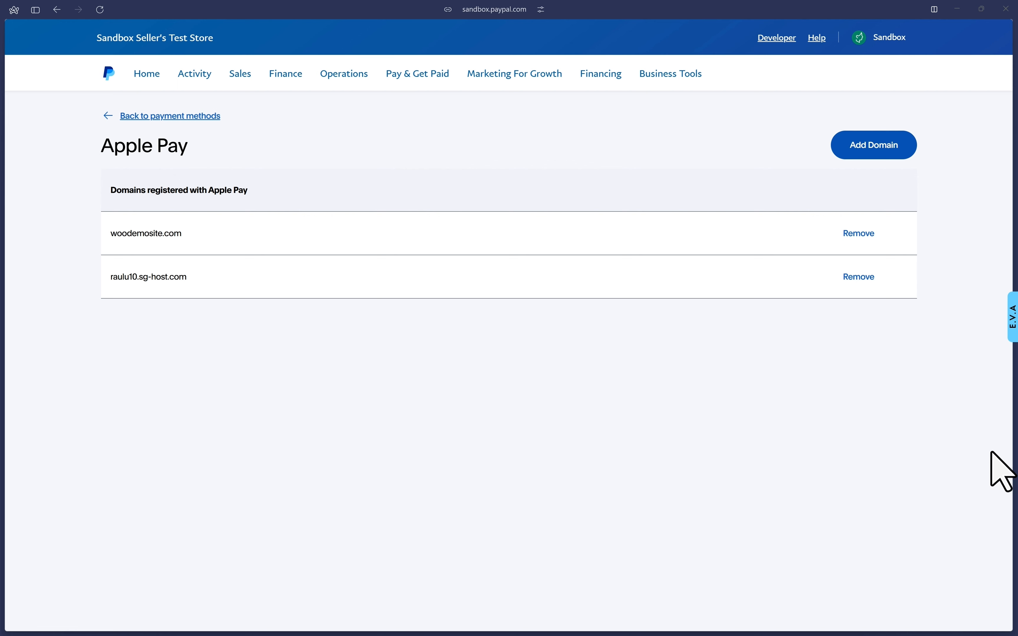
Start adding an Apple Pay domain and set the website to mywebsitedomainhere.com.
click(878, 148)
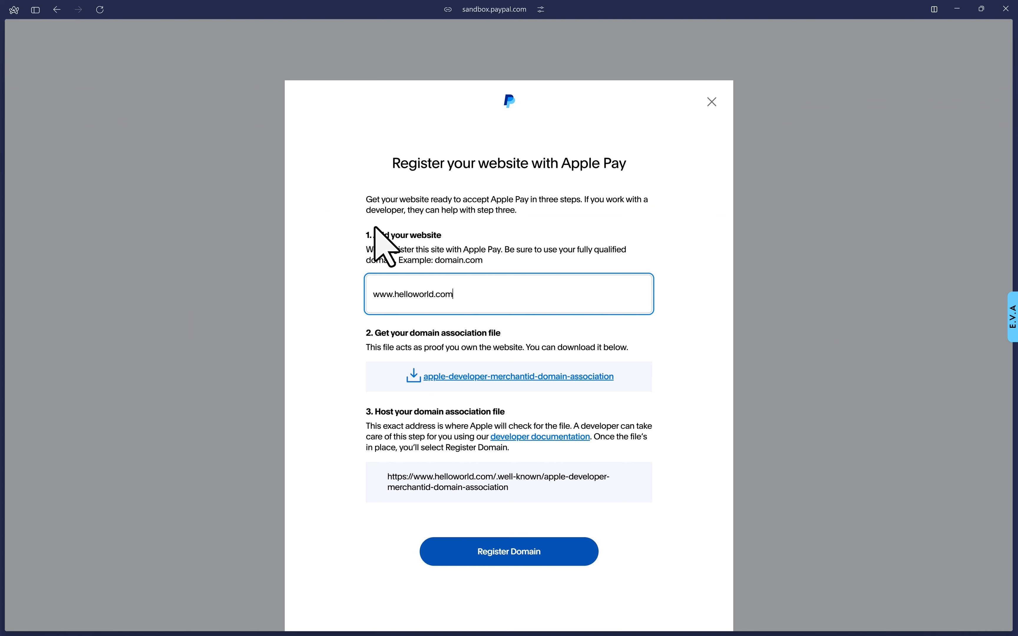
drag(361, 237, 448, 240)
click(481, 301)
drag(483, 296, 340, 292)
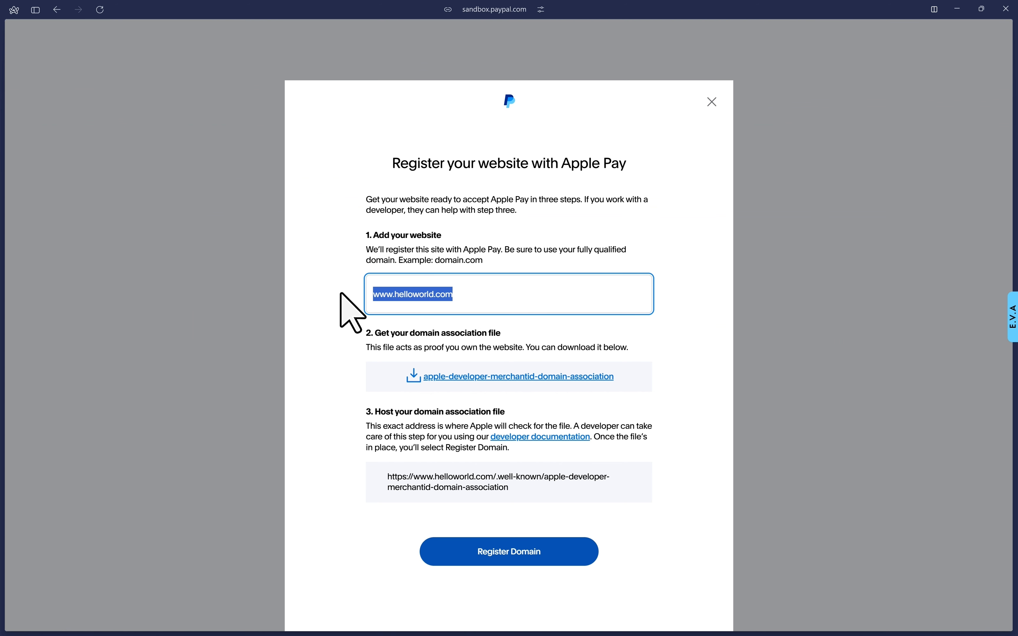
text(mywebs)
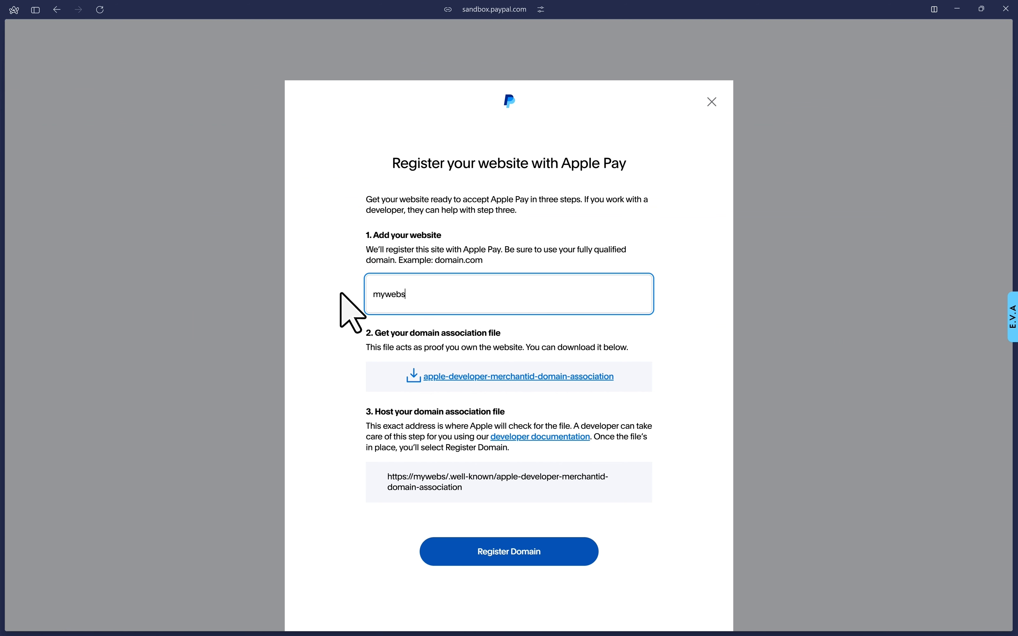
text(itedomainhere.com)
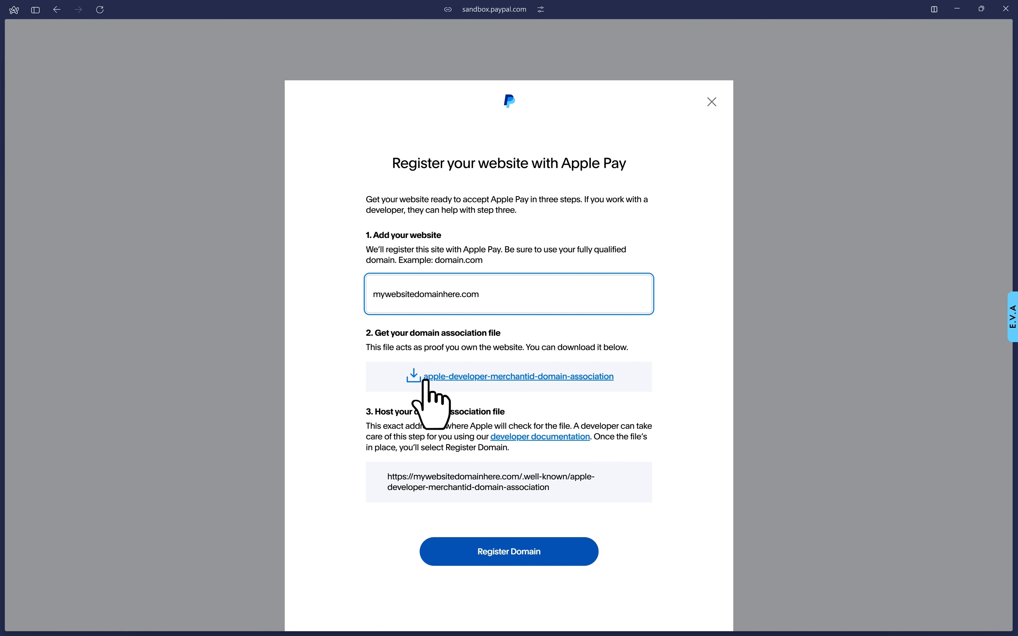
Download the apple-developer-merchantid-domain-association file and check the address where it must be hosted.
click(489, 379)
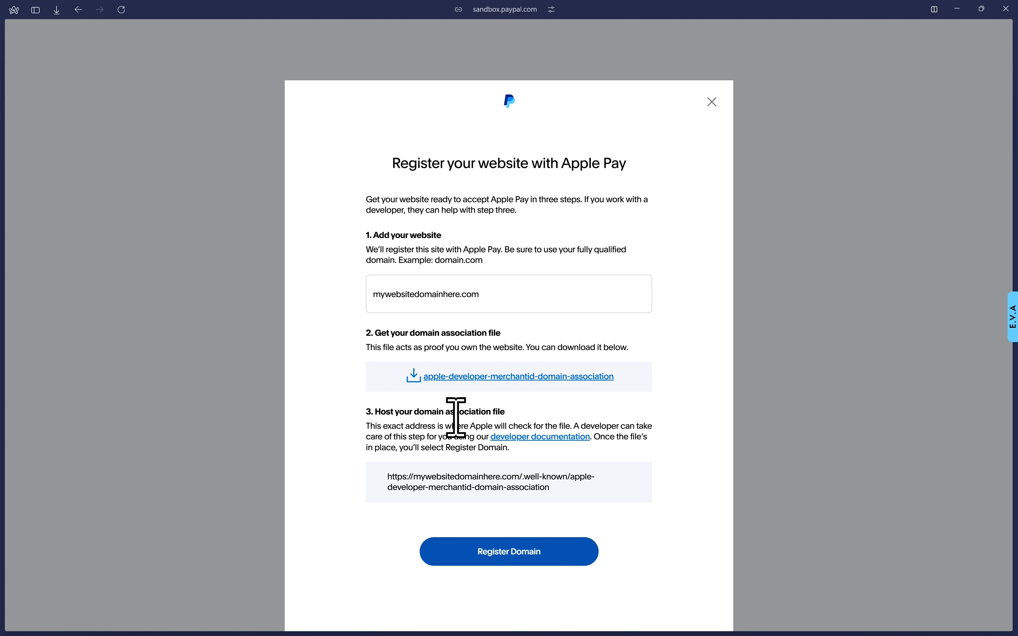
drag(391, 481, 520, 482)
click(521, 481)
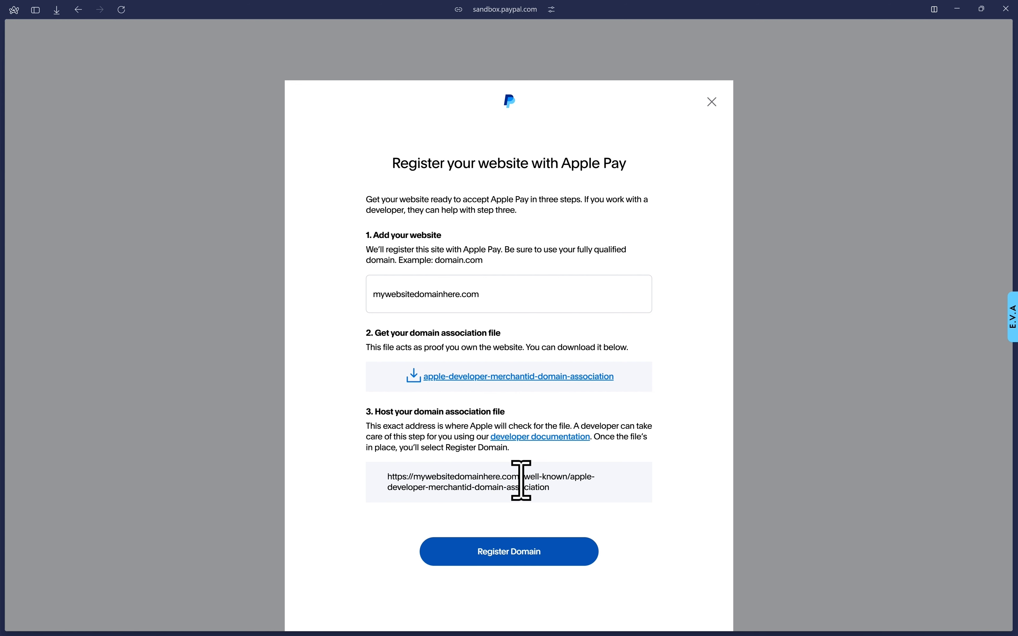
Highlight the .well-known folder and the association file name in the hosting address to check the required file location.
drag(524, 481, 569, 481)
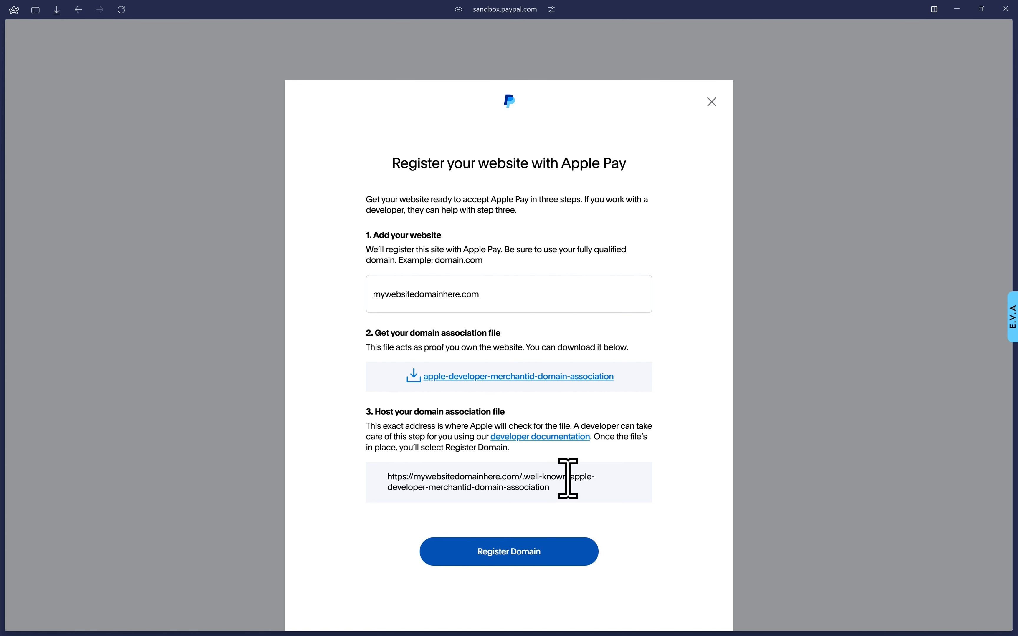
drag(571, 480, 571, 489)
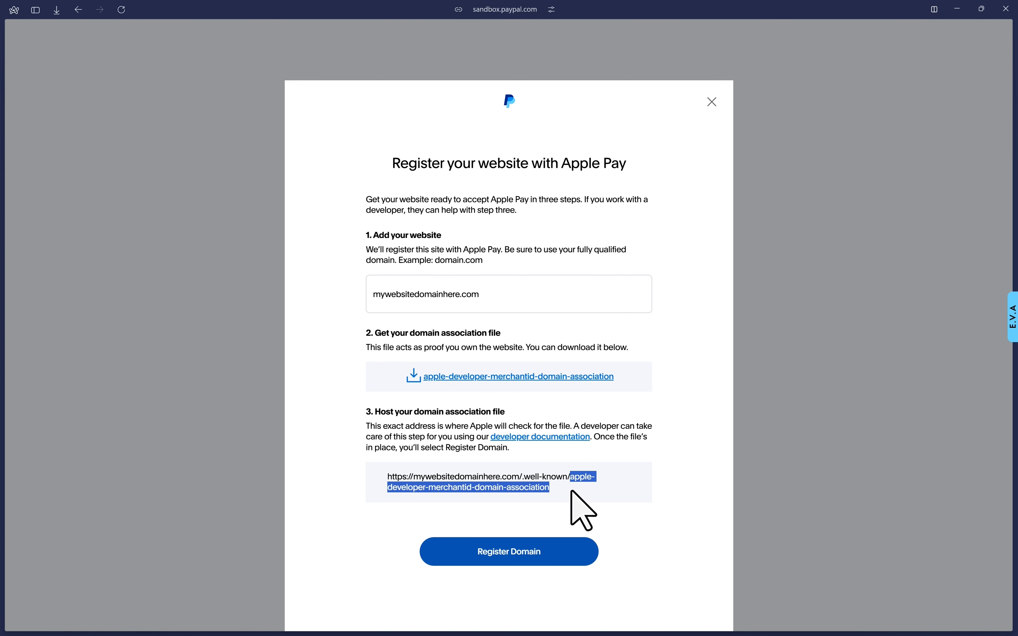
click(573, 492)
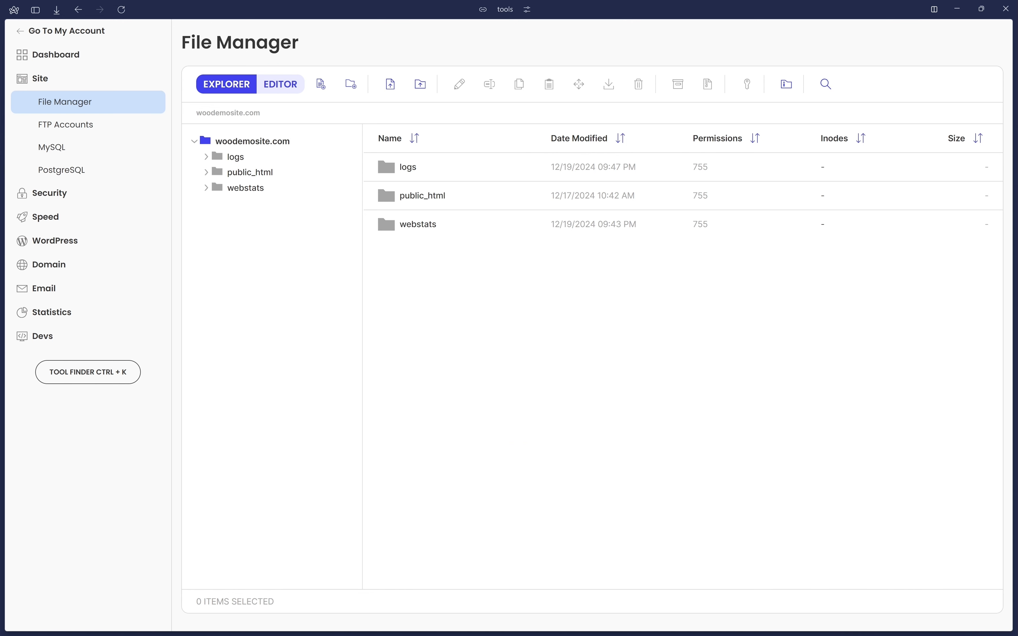
In the hosting File Manager, open public_html/.well-known and select the apple-developer-merchantid-domain-association file.
click(243, 174)
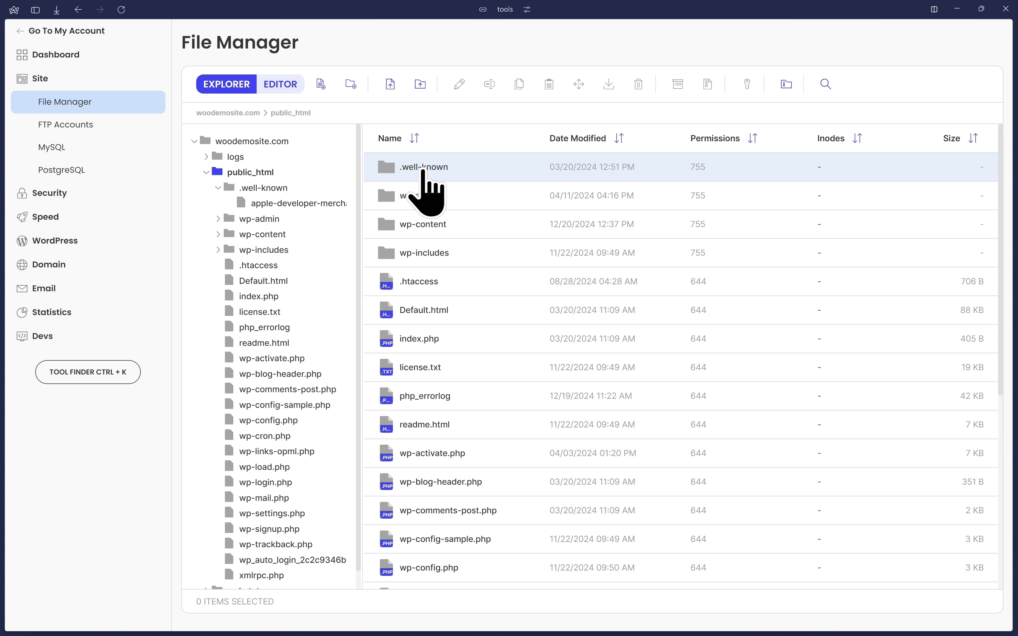
click(415, 168)
double_click(414, 168)
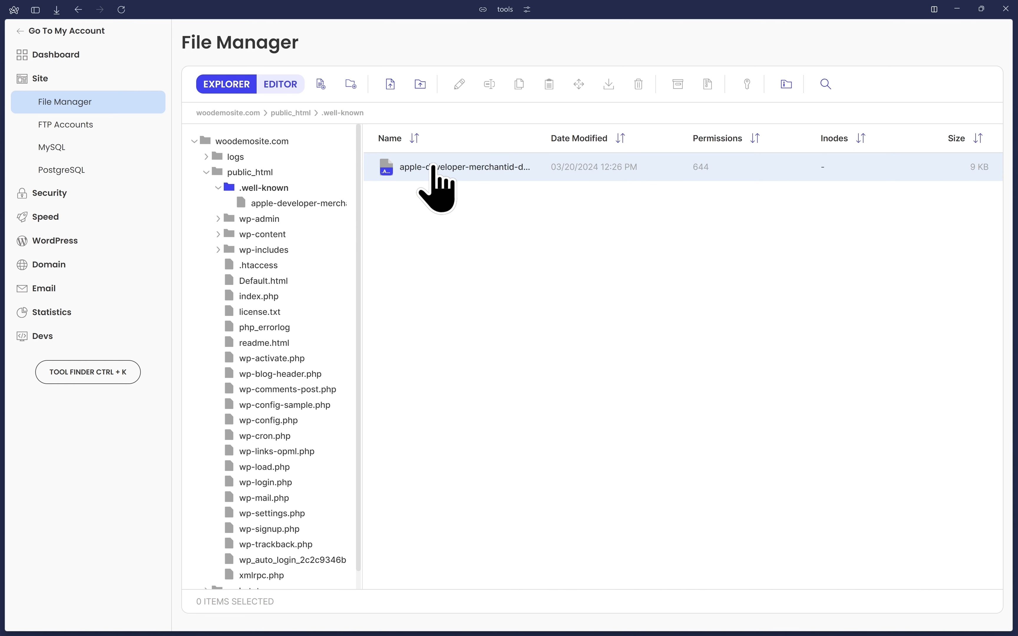
click(498, 170)
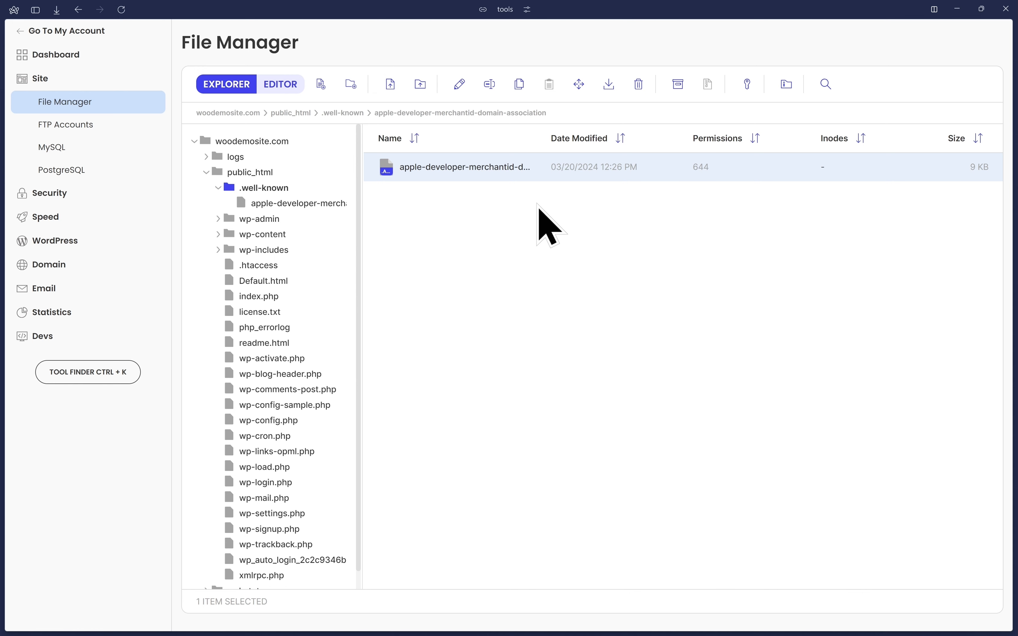
right_click(463, 166)
click(534, 316)
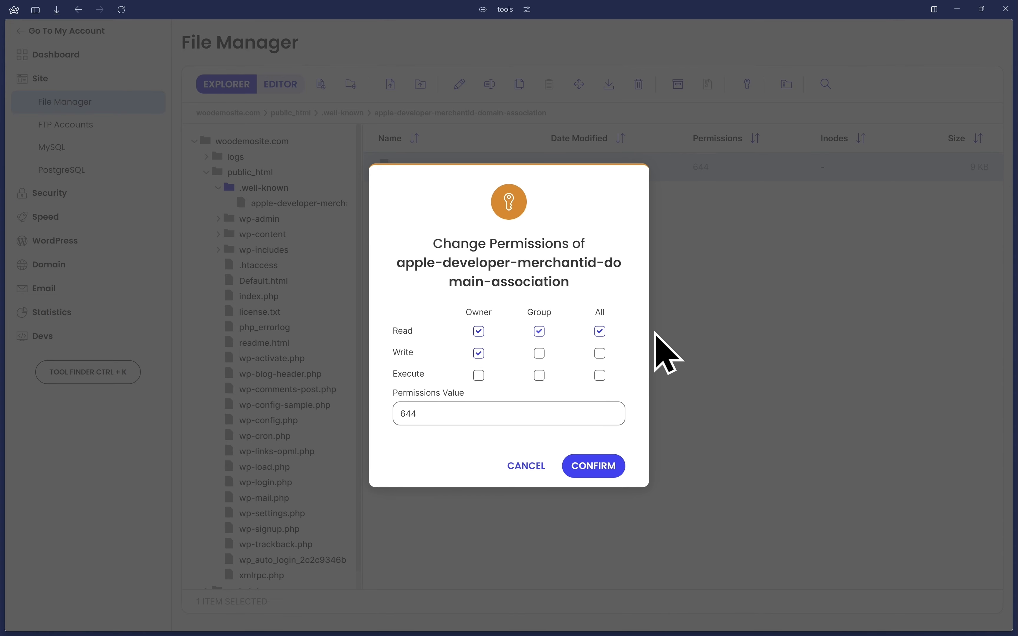
click(518, 465)
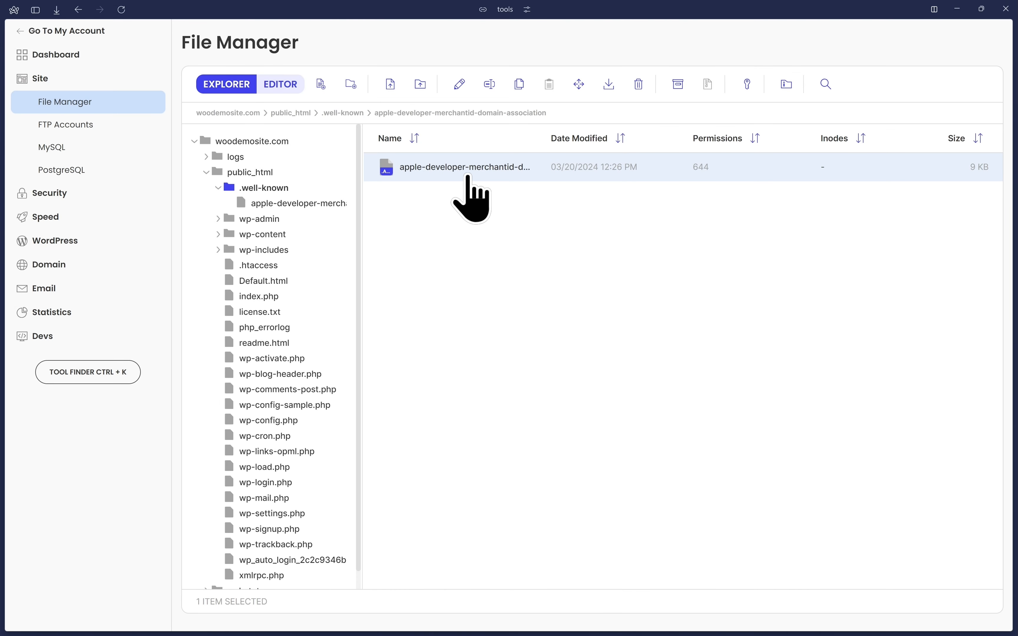
Try adding a .dmg extension to the association file's name, remove the extension and cancel the rename.
right_click(468, 168)
click(514, 218)
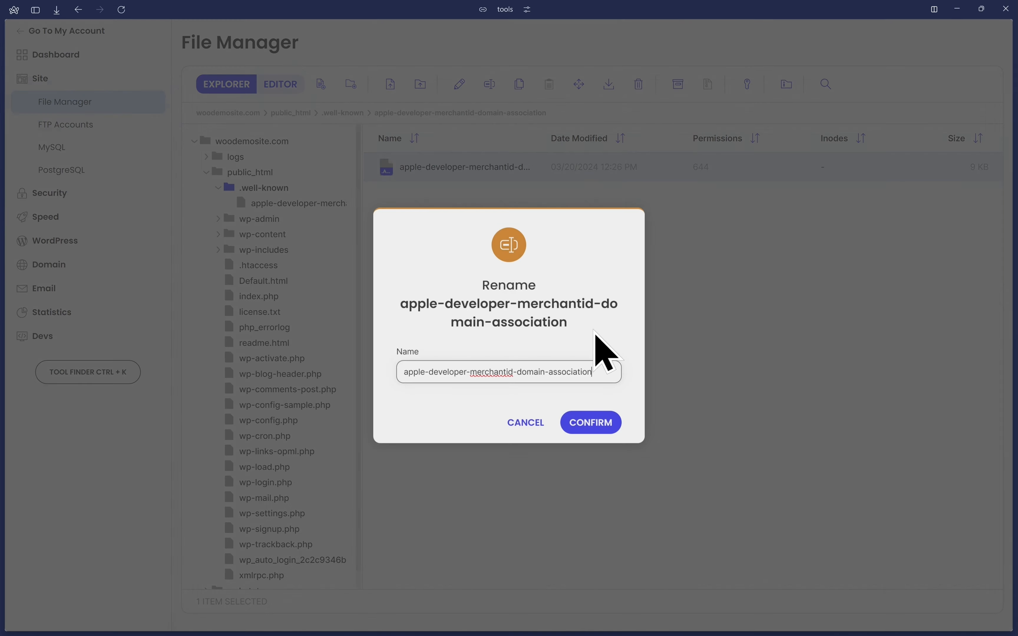
text(.d)
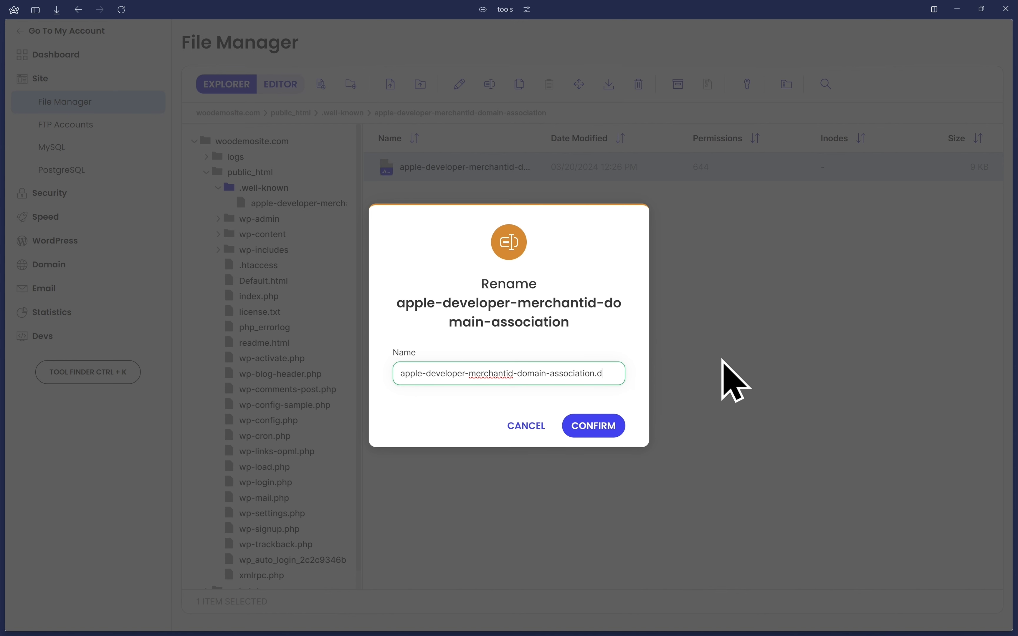
text(mg)
double_click(602, 374)
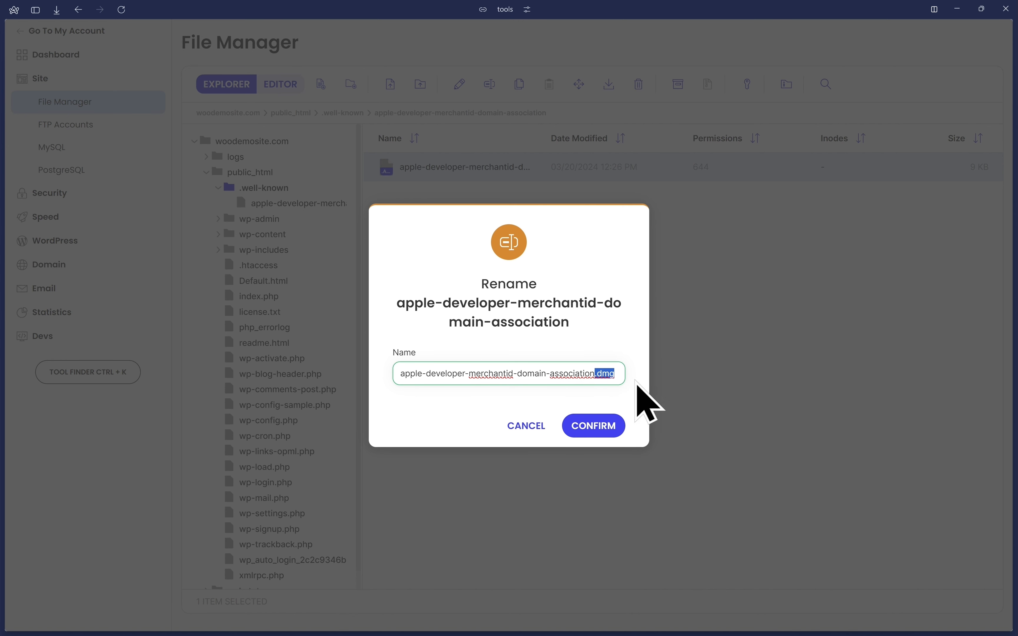
key(BackSpace)
key(BackSpace)
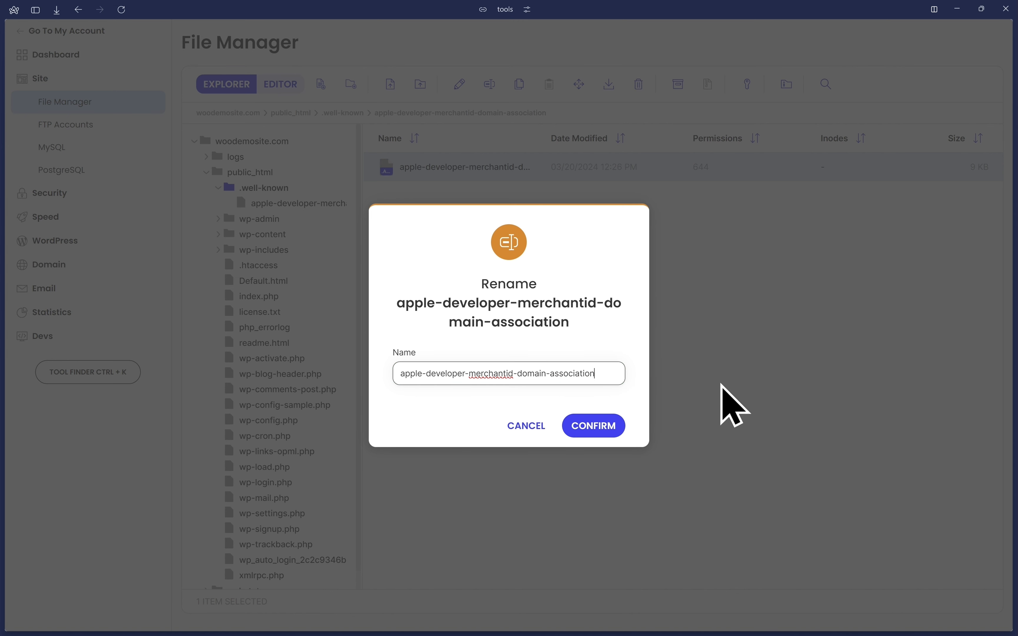
click(516, 424)
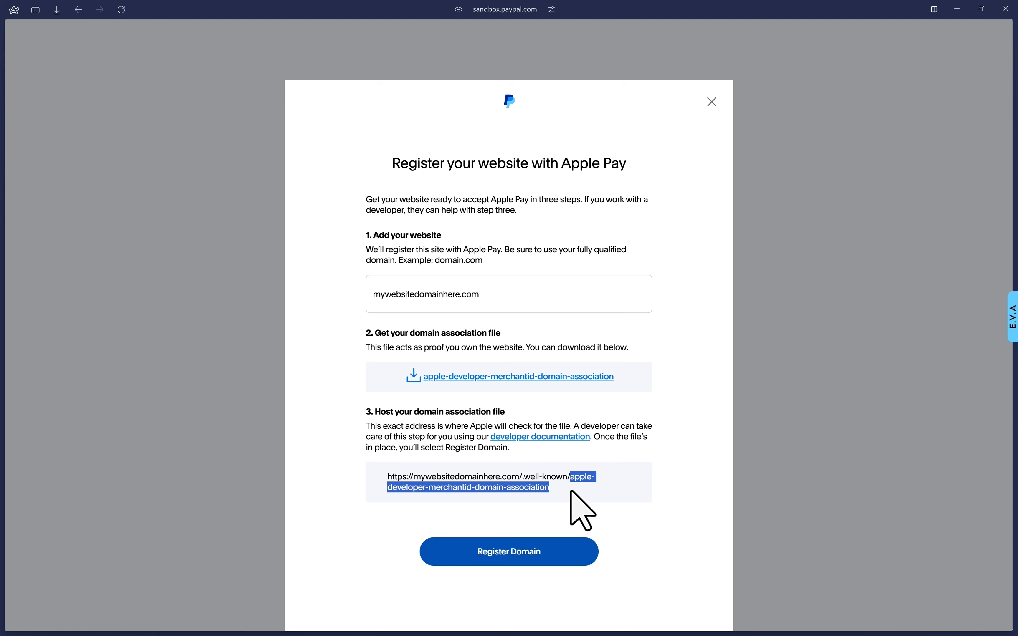
Open the woodemosite.com hosting address of the association file to check its contents, and return to the Apple Pay registration form.
right_click(403, 481)
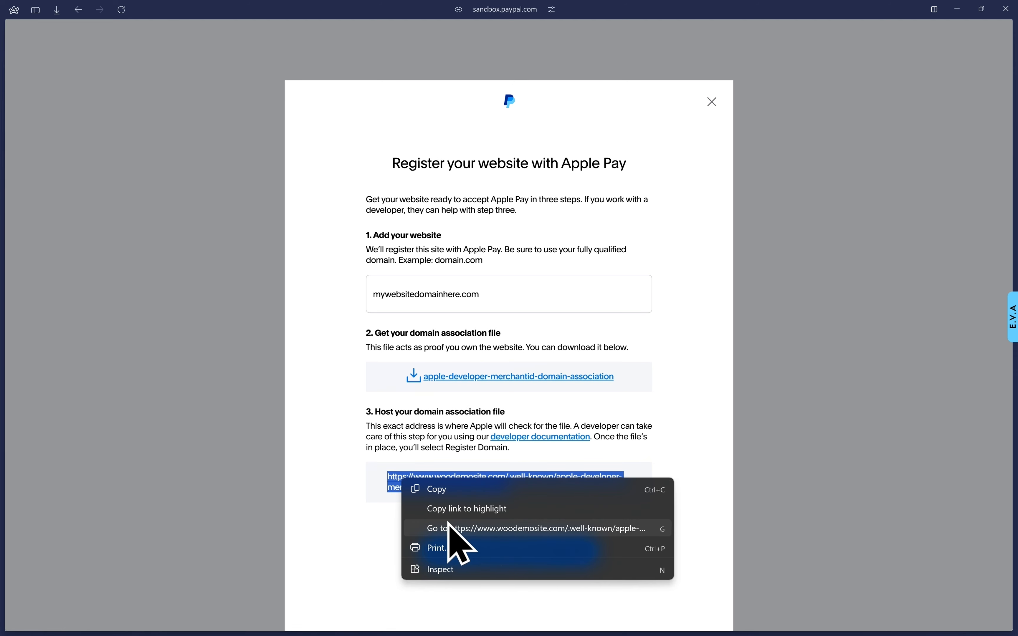
click(487, 529)
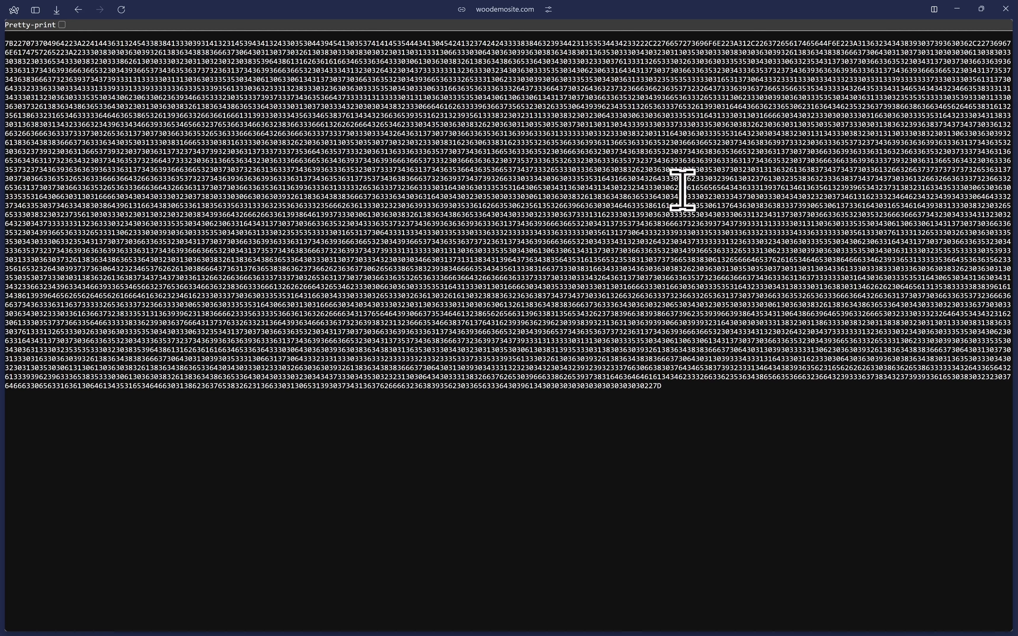
mouse_move(2, 185)
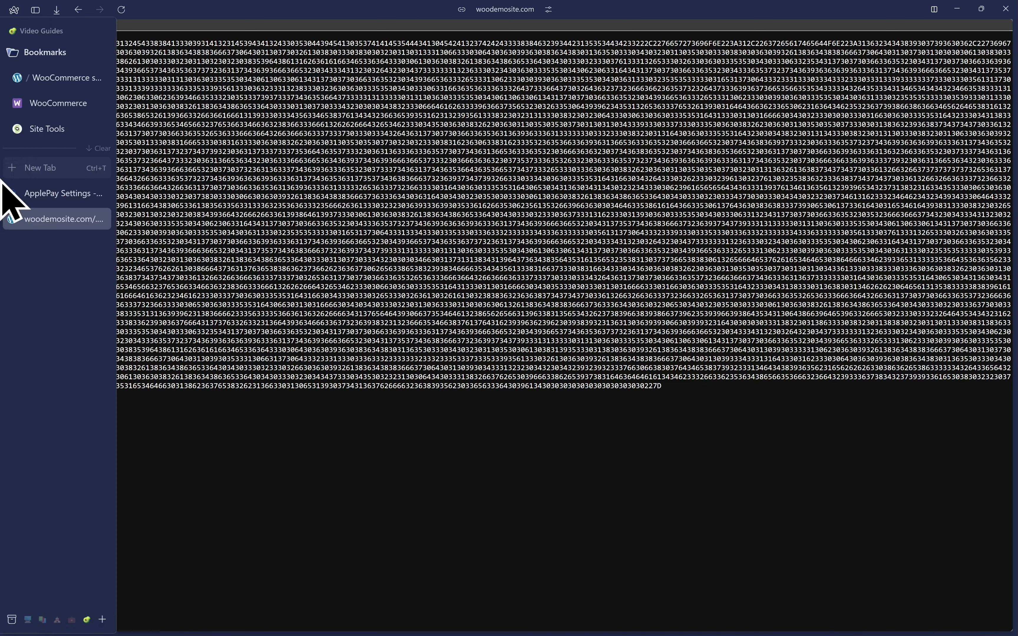
click(105, 220)
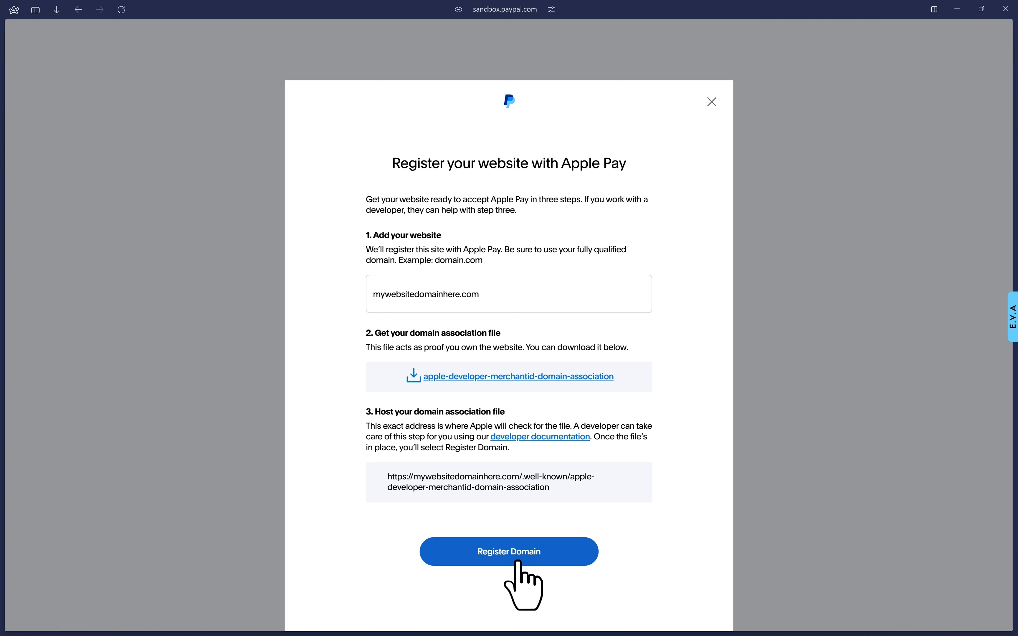
Register the website domain with Apple Pay and check the Register Domain for Apple Pay task in the PayPal Payments overview.
click(518, 556)
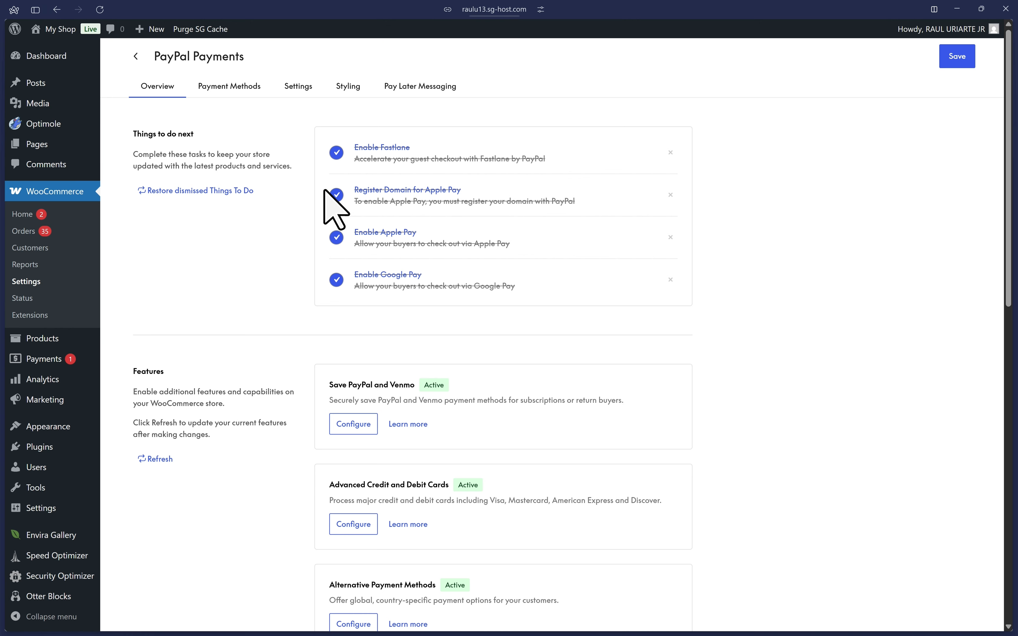
click(357, 190)
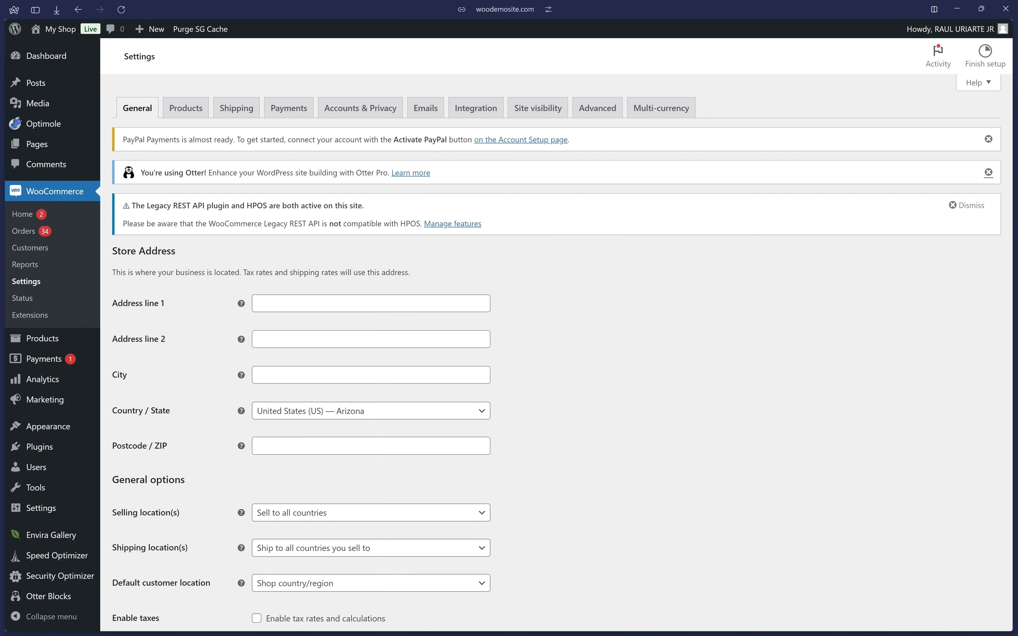
Disable the PayPal Standard payment method in the WooCommerce payment settings.
click(289, 107)
scroll(445, 352, down, 5)
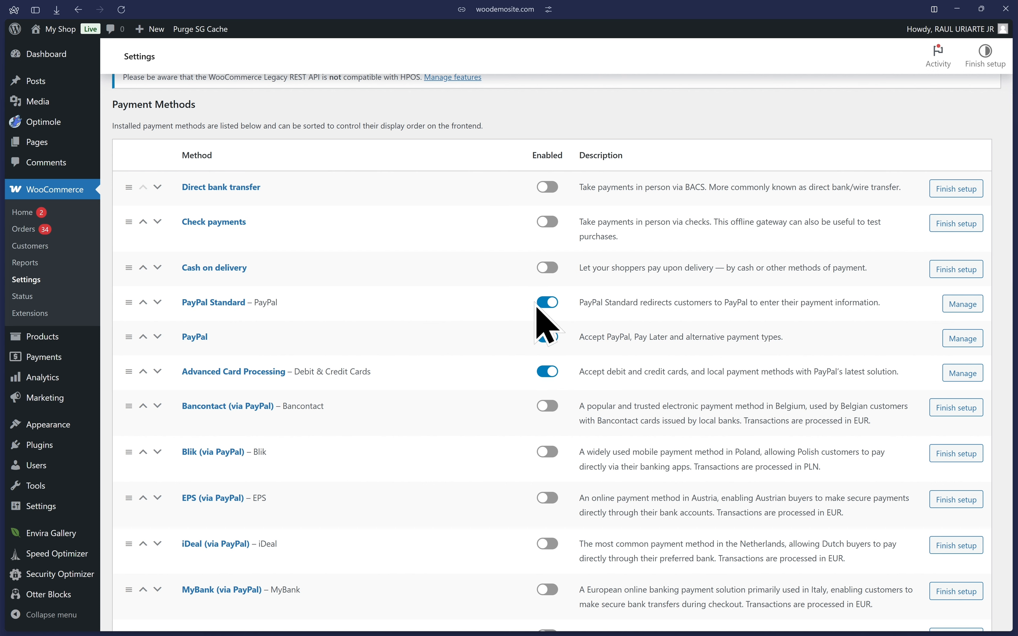
click(548, 303)
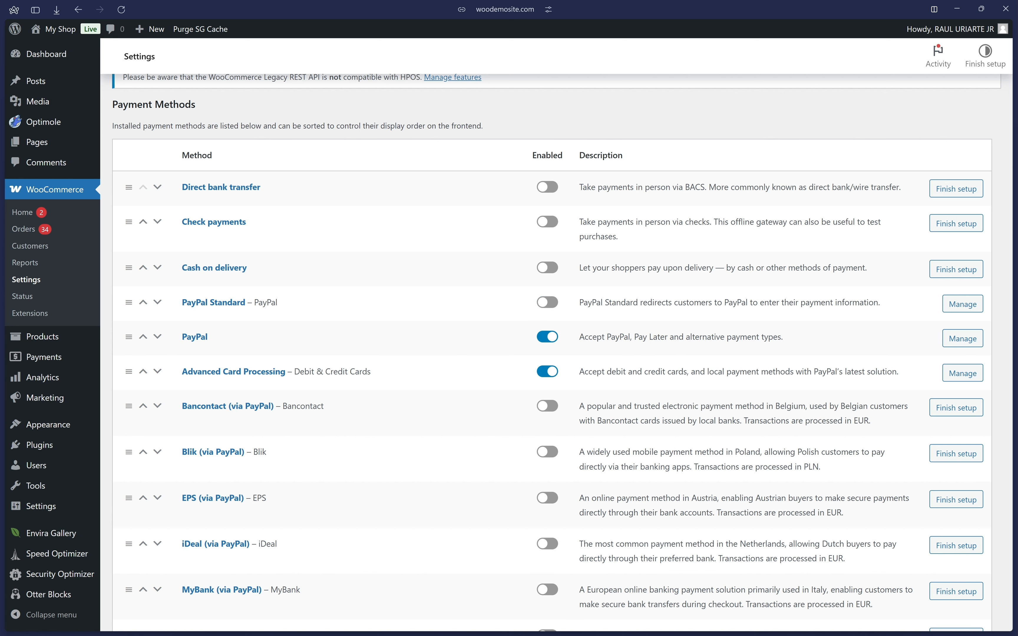